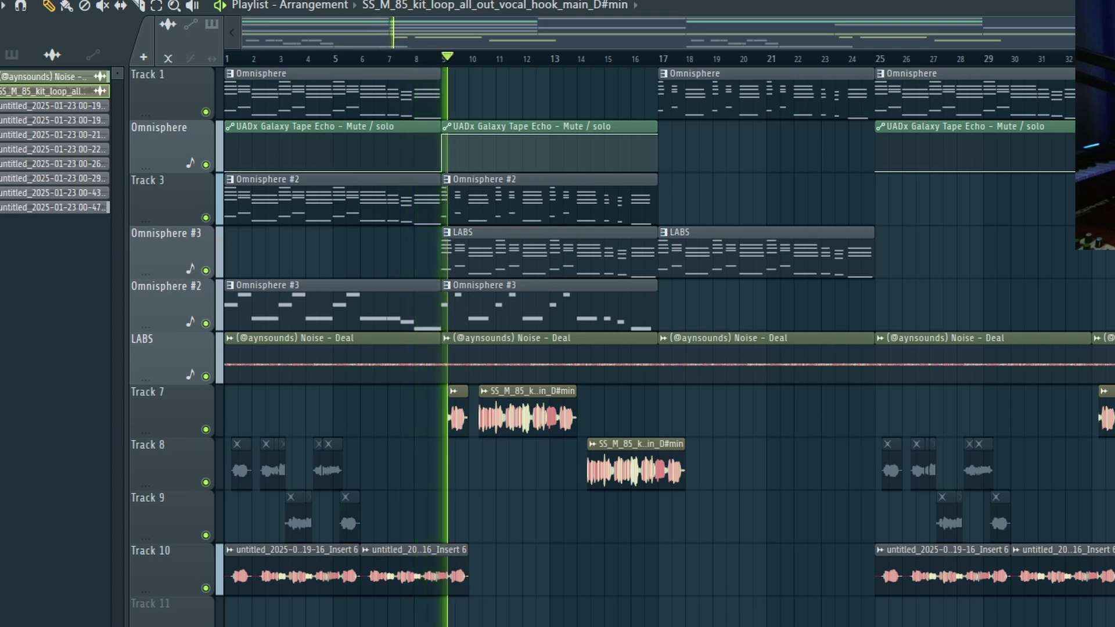
Stop playback, mute Track 10, and set the playback position to bar 9
key("space")
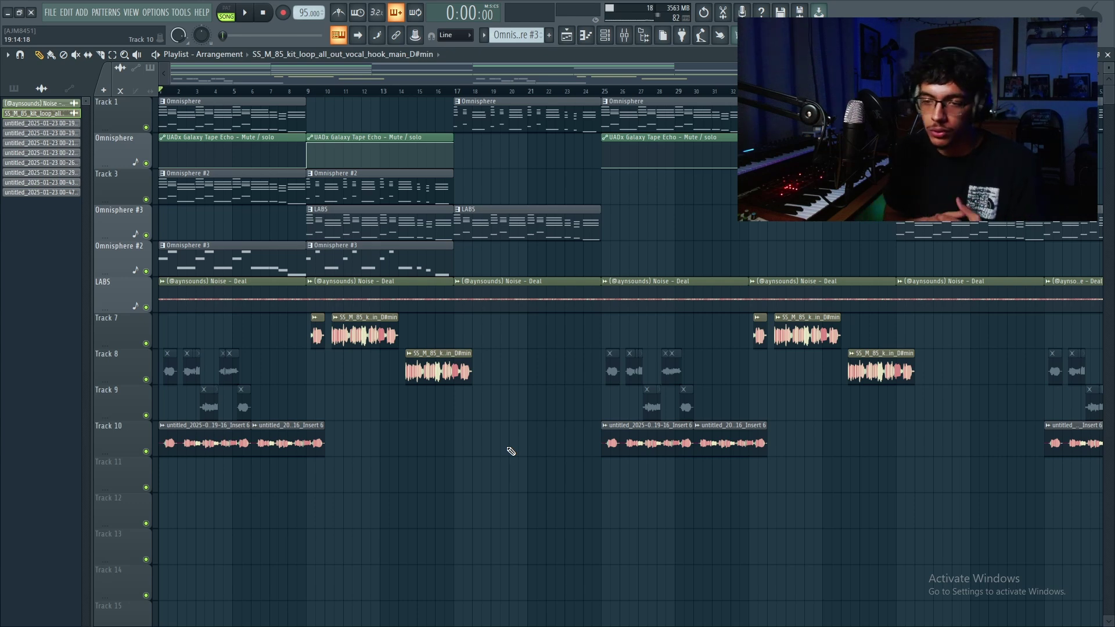
scroll(158, 268, "down", 3, "ctrl")
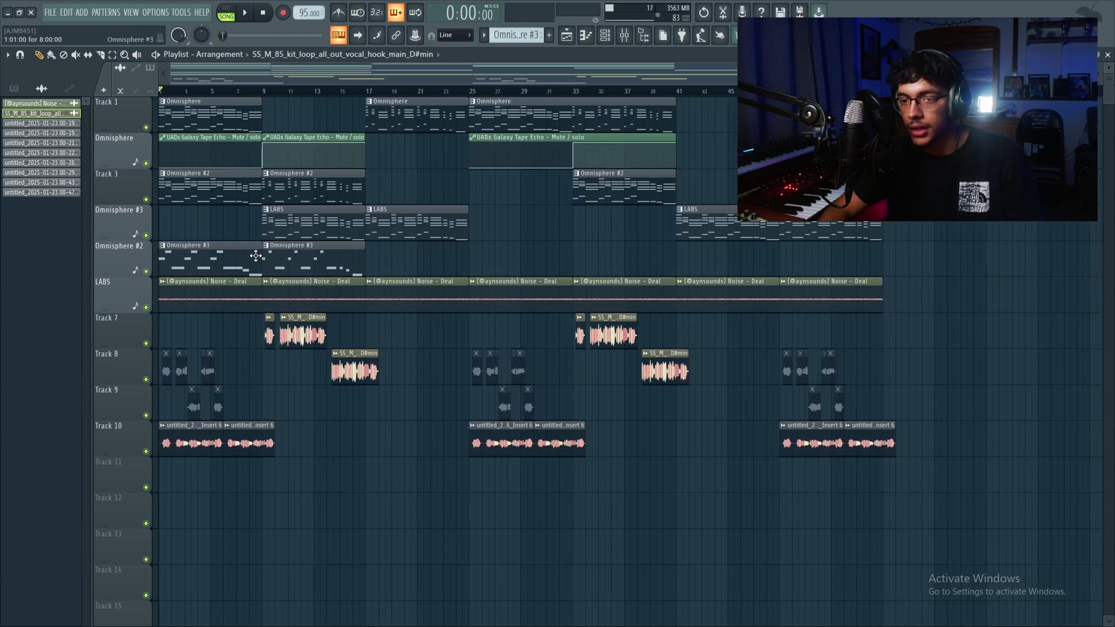
scroll(255, 255, "up", 4, "ctrl")
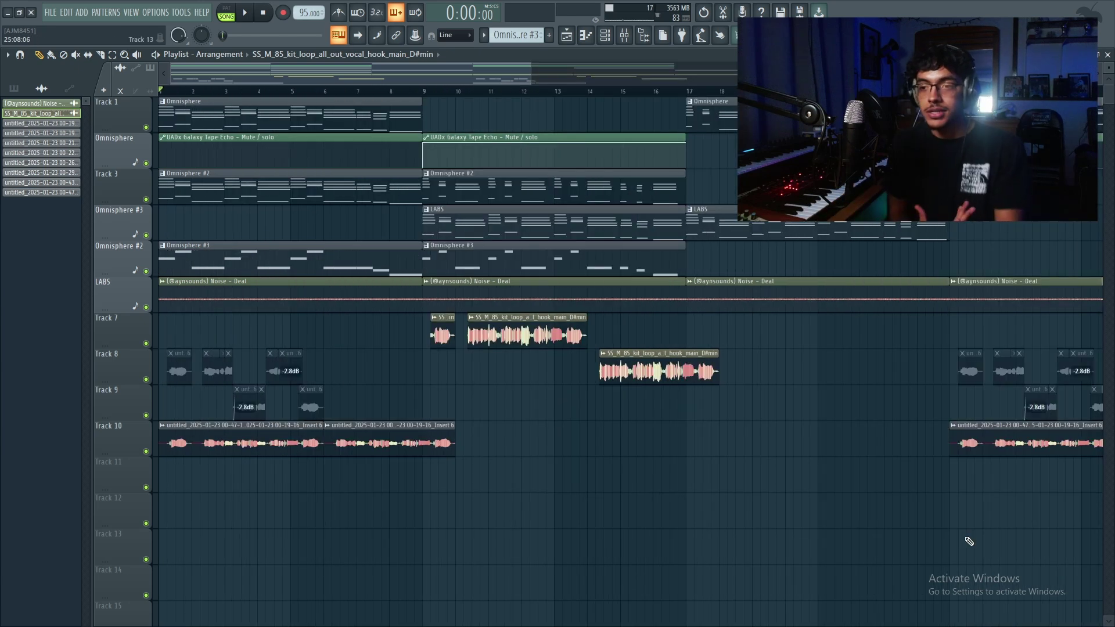
left_click(146, 451)
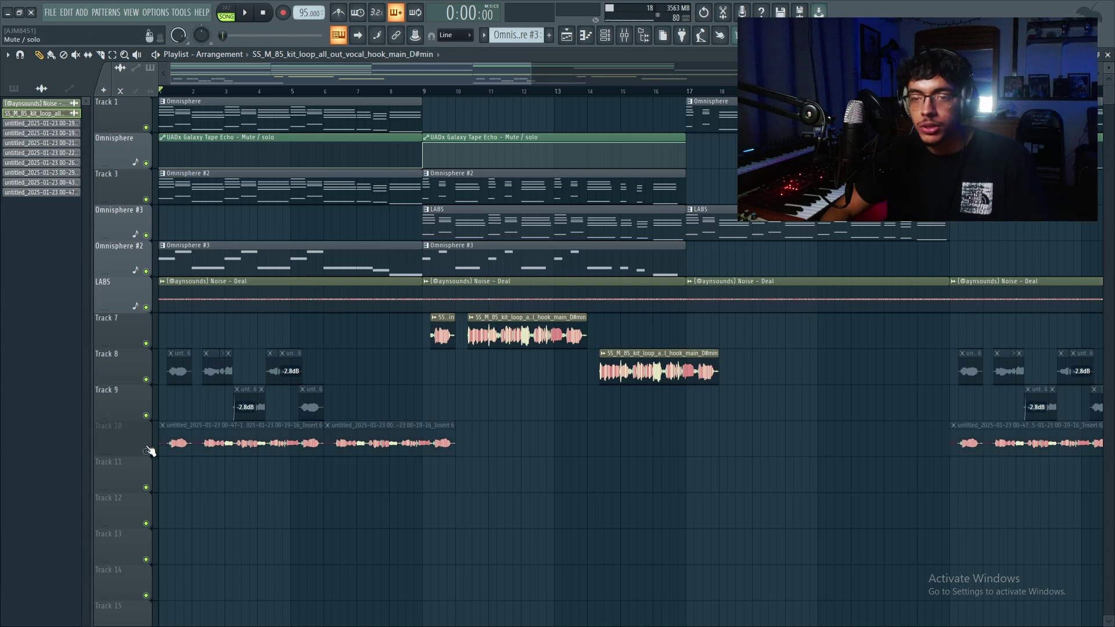
left_click(423, 90)
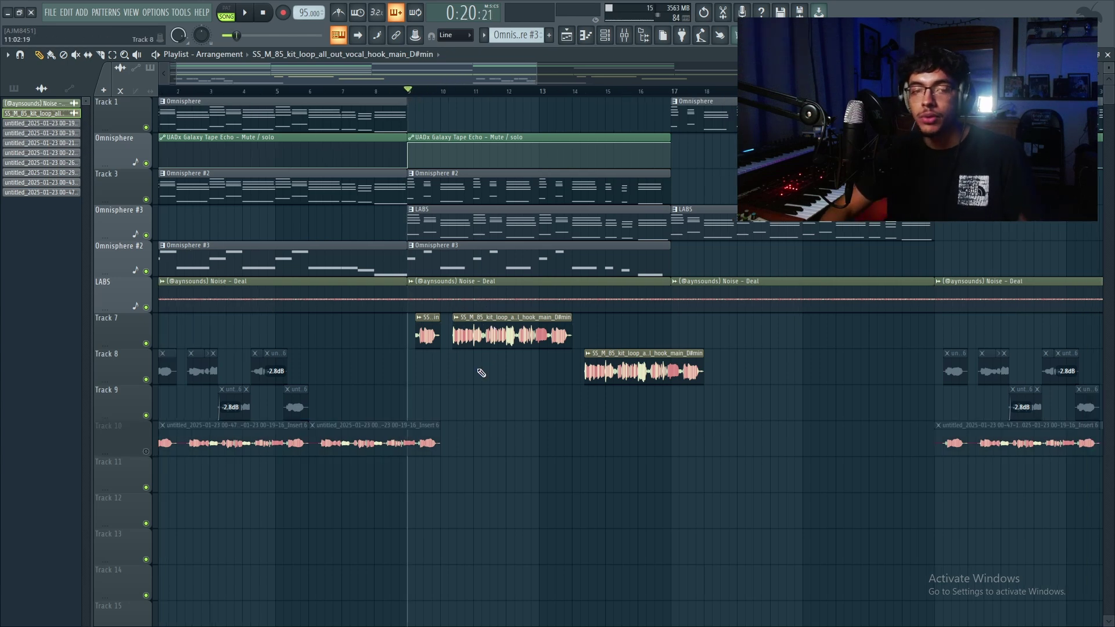
Check the effect chain on mixer insert 5, then return to the Playlist arrangement
left_click(624, 36)
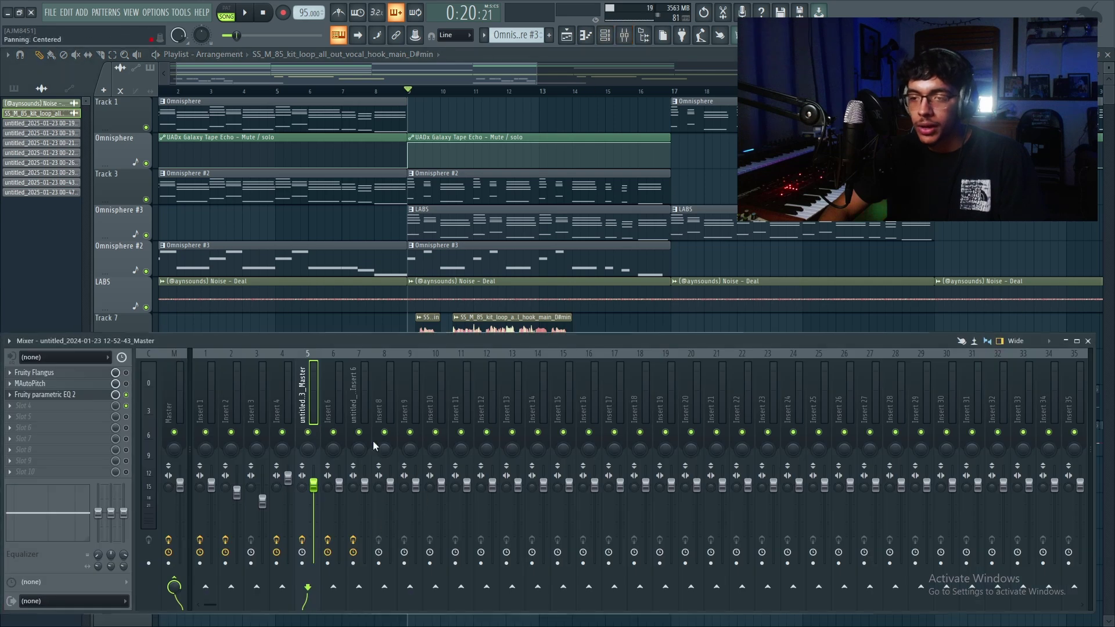
key("F9")
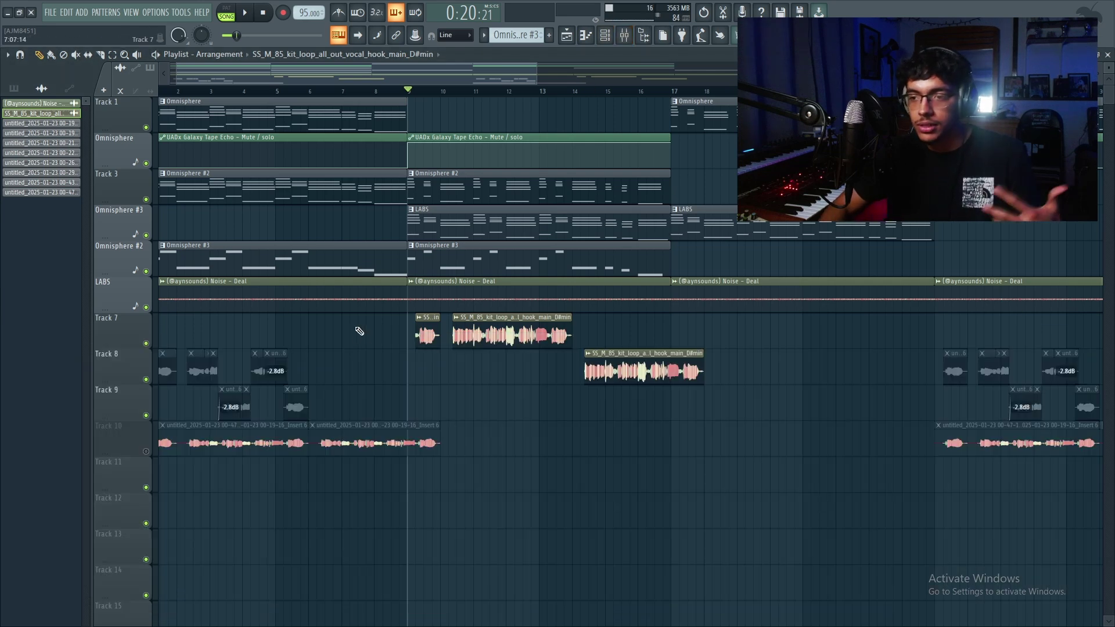
scroll(498, 340, "left", 1)
scroll(453, 354, "down", 2)
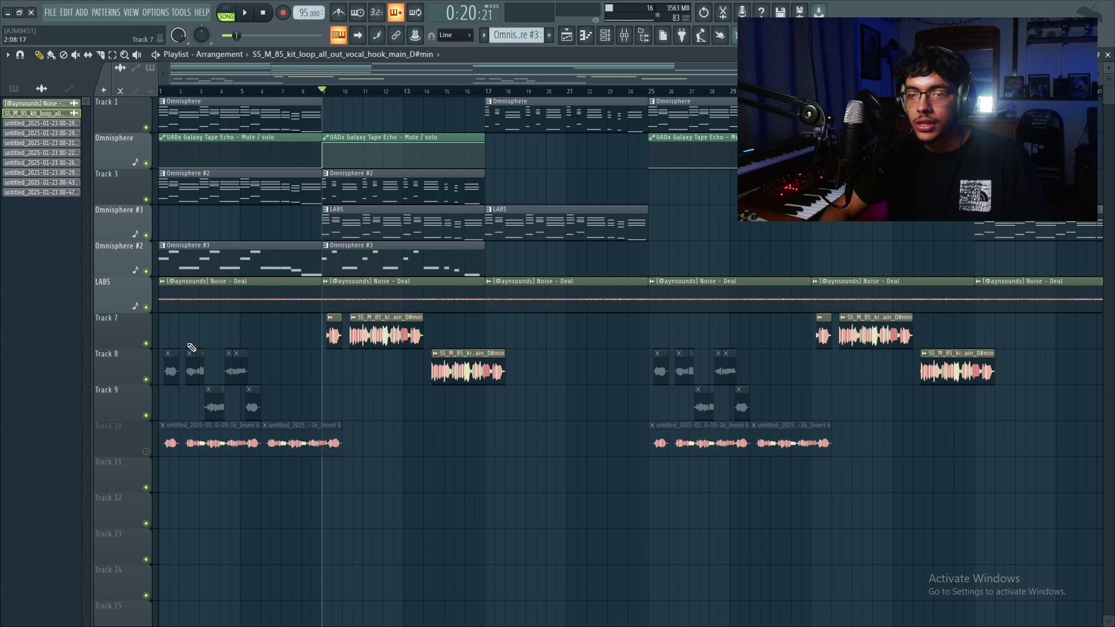
Unmute Track 10, start playback, and place a second recorded vocal clip on Track 10 directly behind the first one
left_click(146, 452)
key("space")
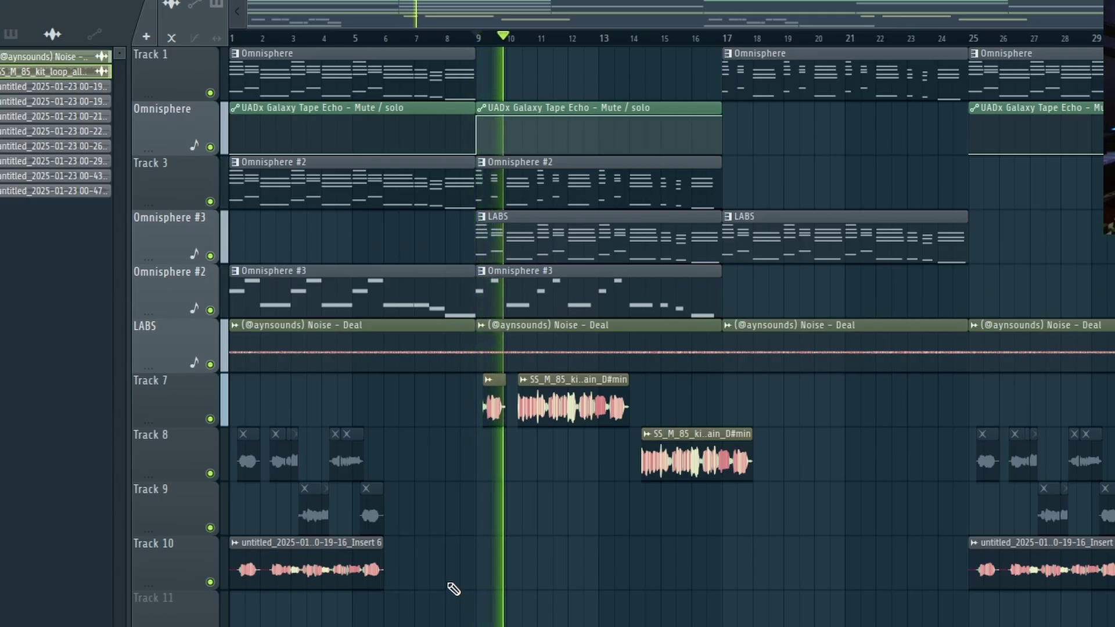
left_click(452, 585)
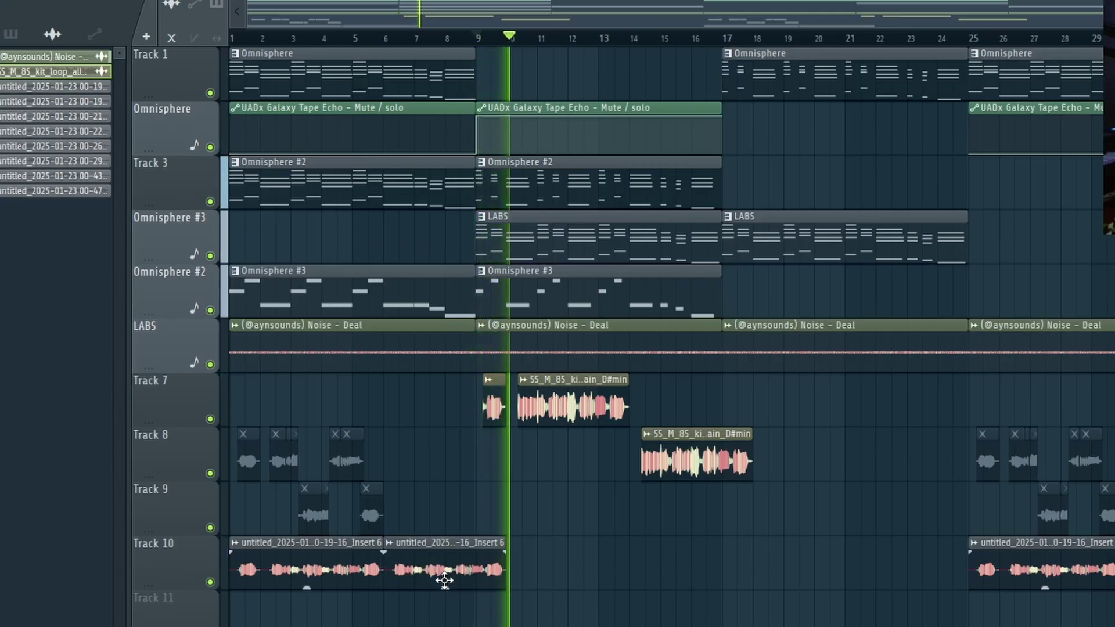
Play the arrangement from bar 1 and examine the recorded vocal's effect chain on mixer insert 7
left_click(238, 39)
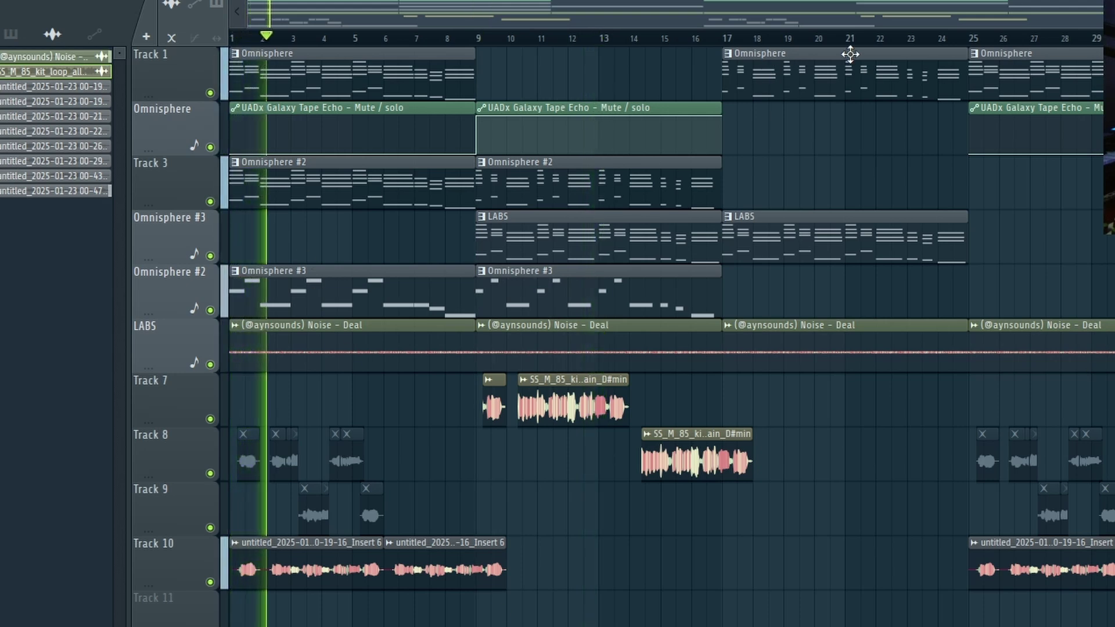
key("F9")
left_click(544, 607)
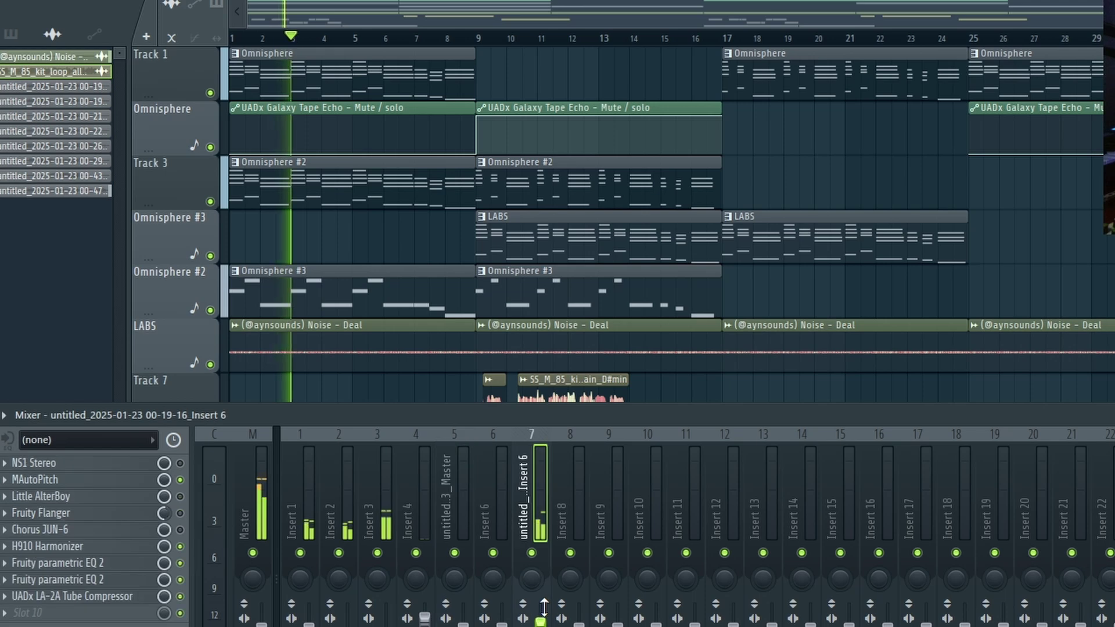
key("F9")
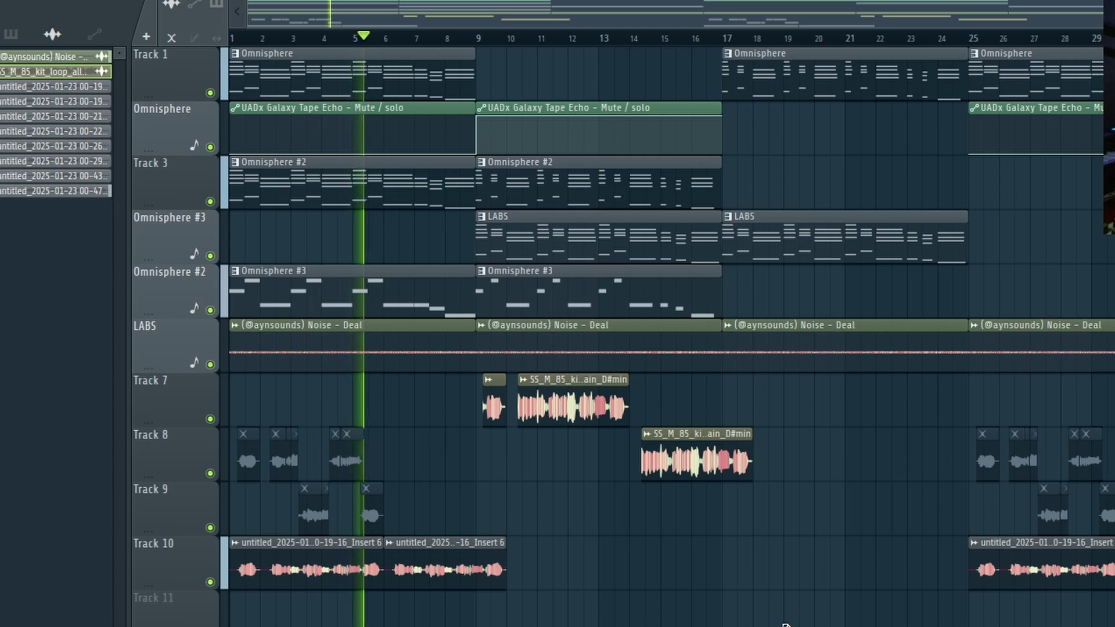
key("space")
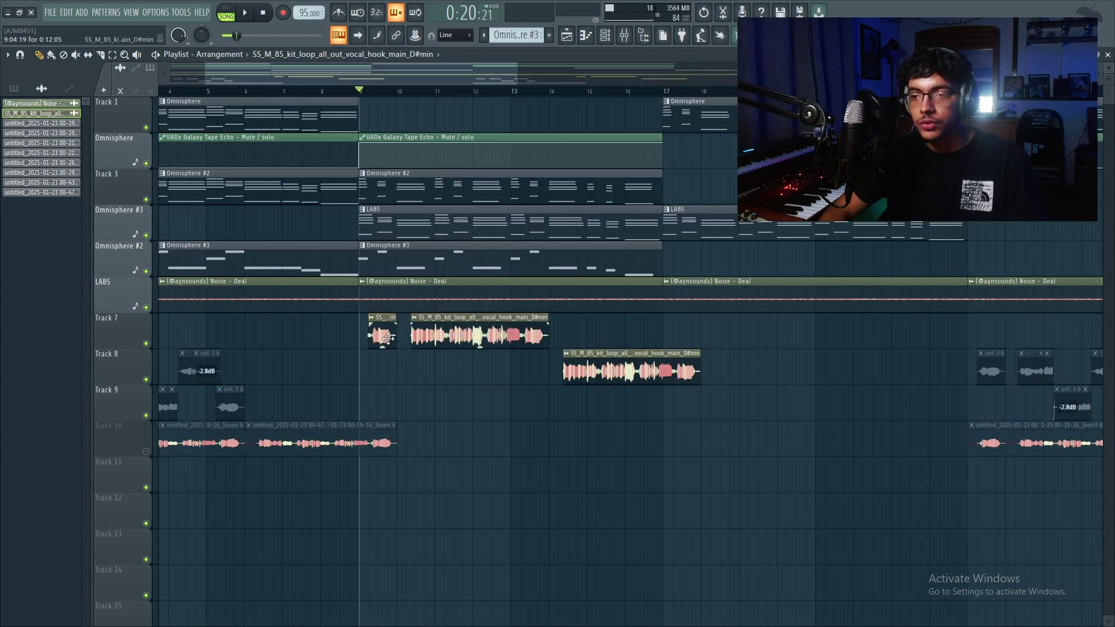
Examine the time-stretching and pitch settings of the short vocal hook clip on Track 7
double_click(387, 338)
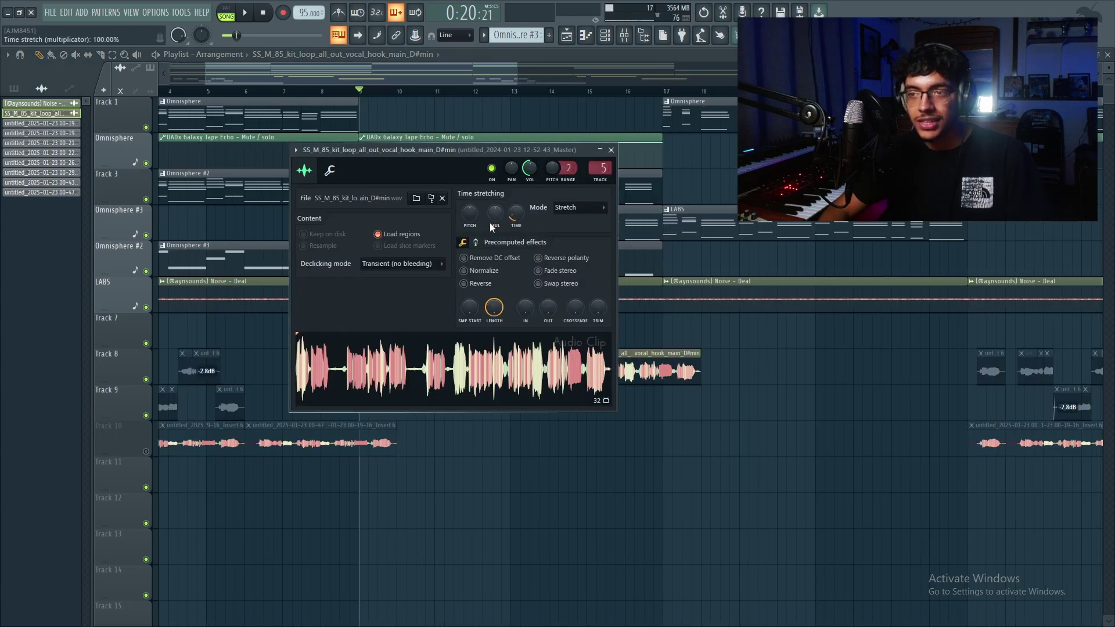
key("ctrl+e")
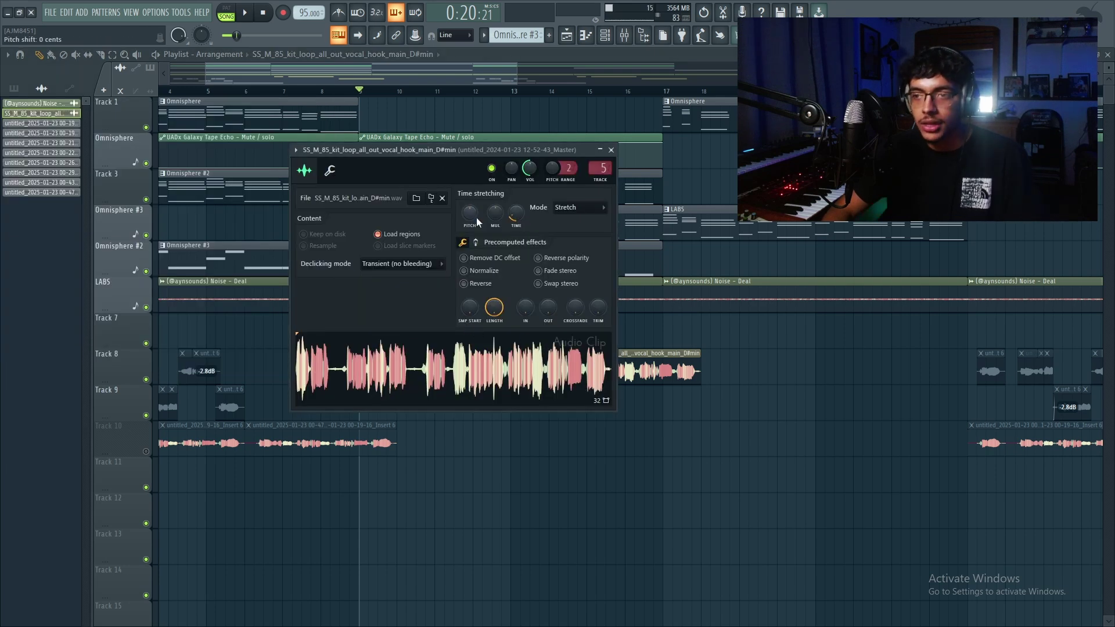
key("Escape")
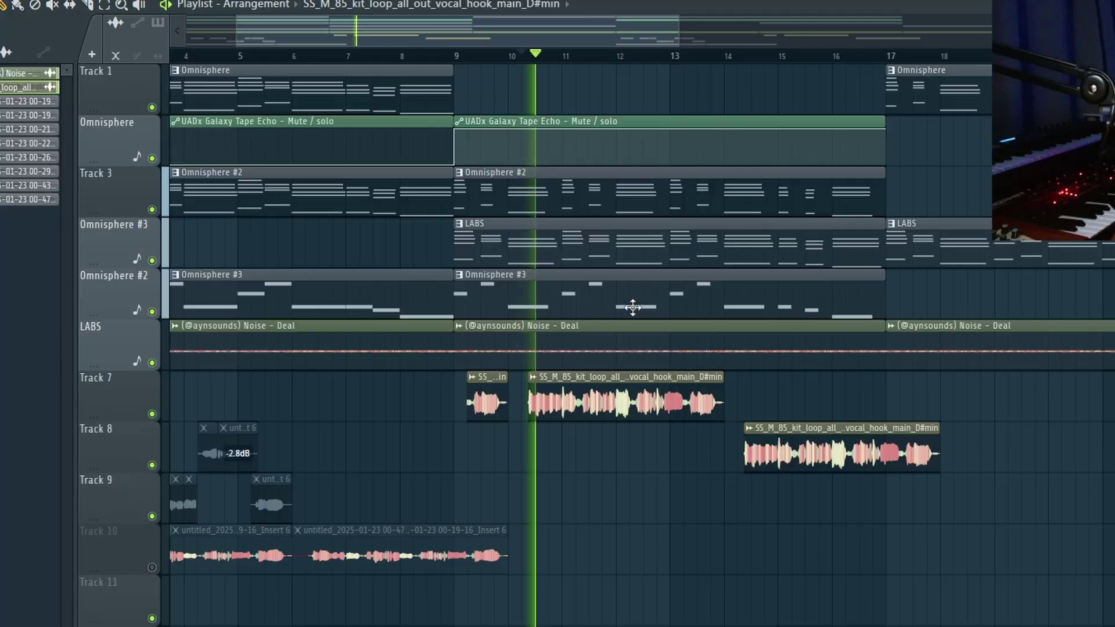
Solo Track 7 and enable Track 8 with it so only the vocal hook clips play
right_click(140, 315)
key("Escape")
left_click(152, 414, "ctrl")
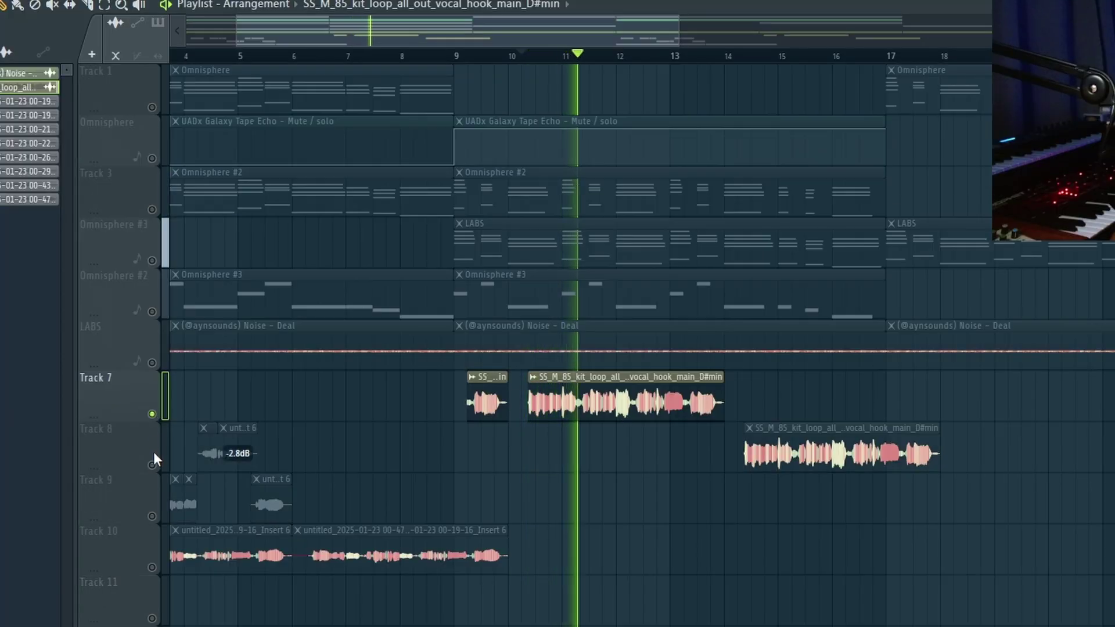
left_click(152, 464)
key("space")
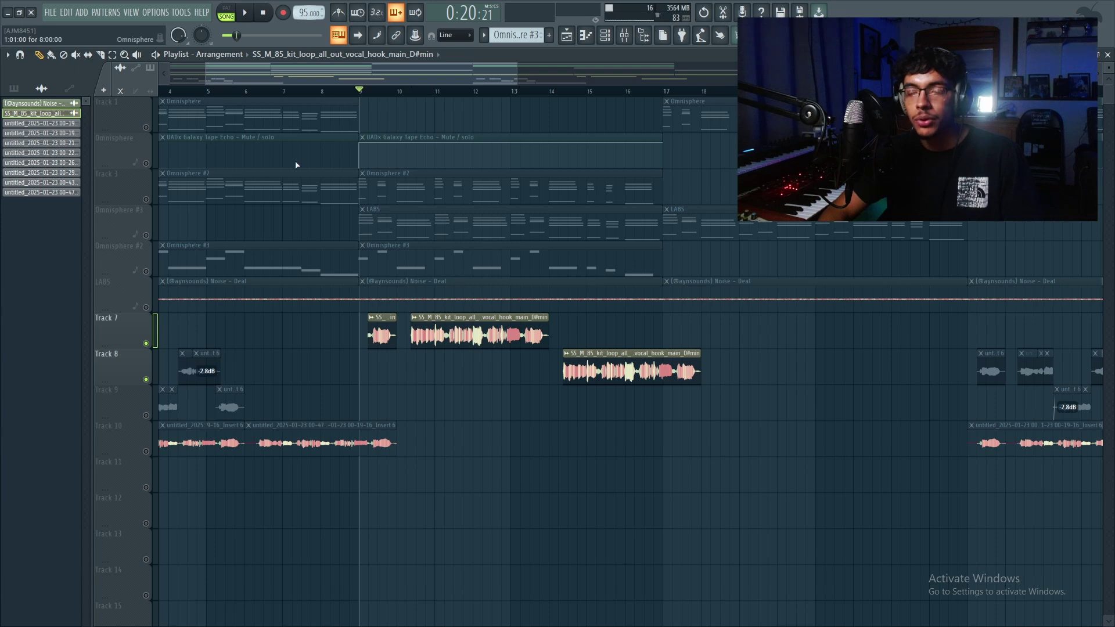
double_click(291, 444)
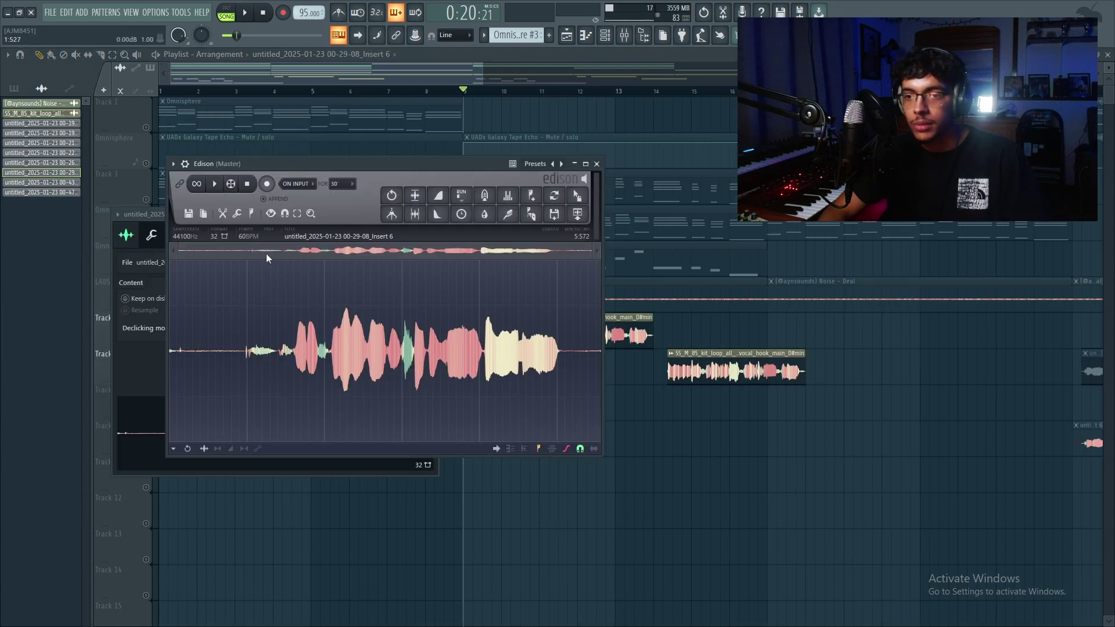
key("Escape")
key("Escape")
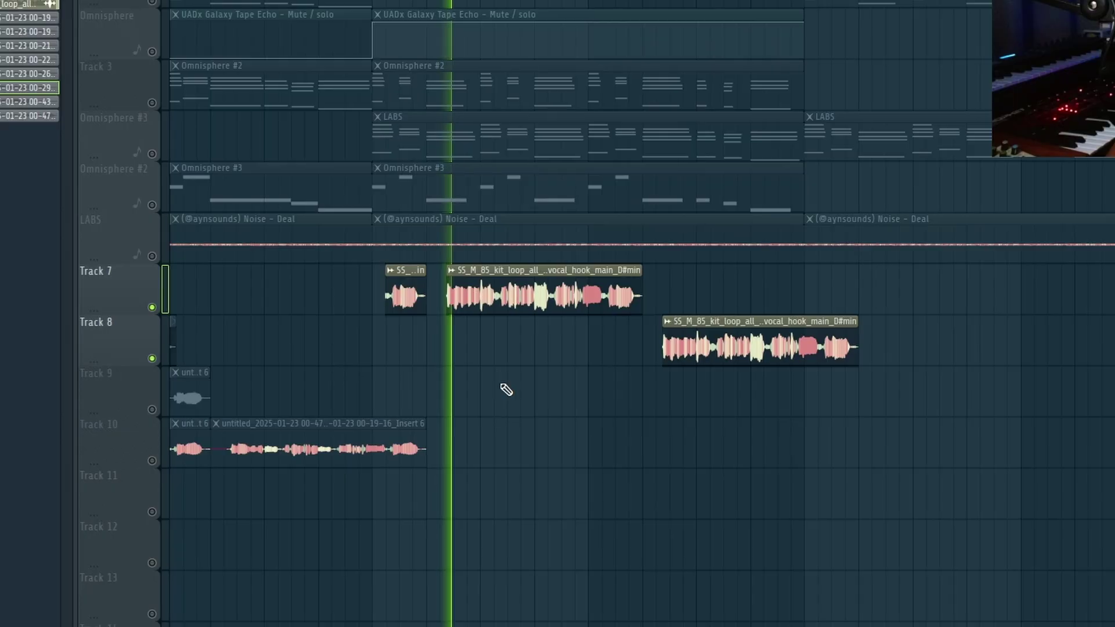
Play from bar 9 and compare the vocal hook clips on Track 7 with the recorded vocal on Track 10
scroll(480, 385, "up", 3, "ctrl")
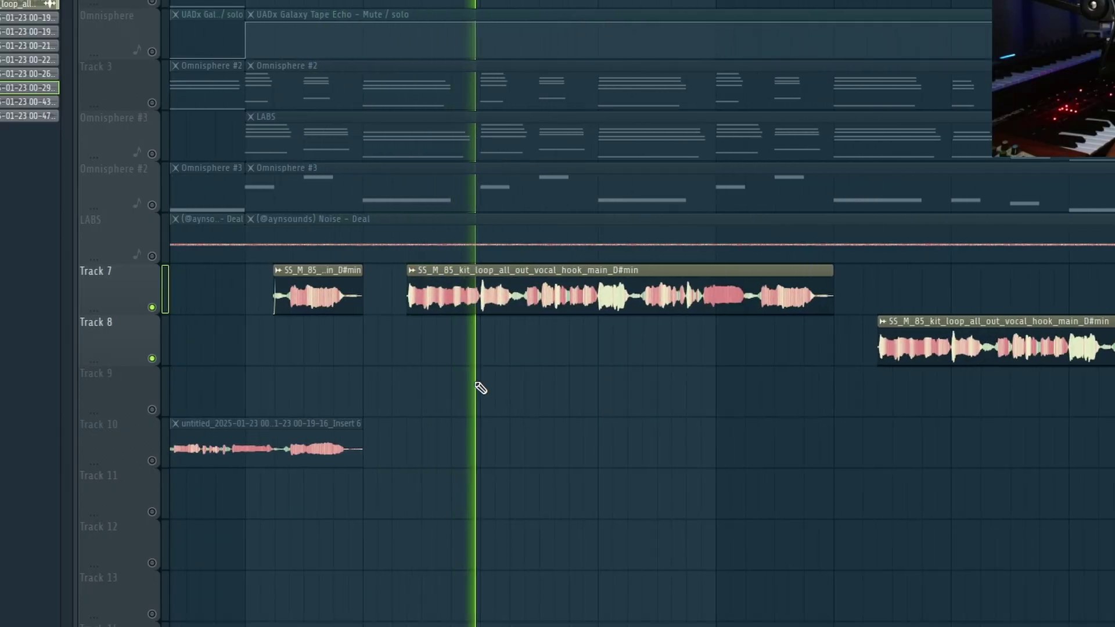
scroll(480, 383, "up", 5, "alt")
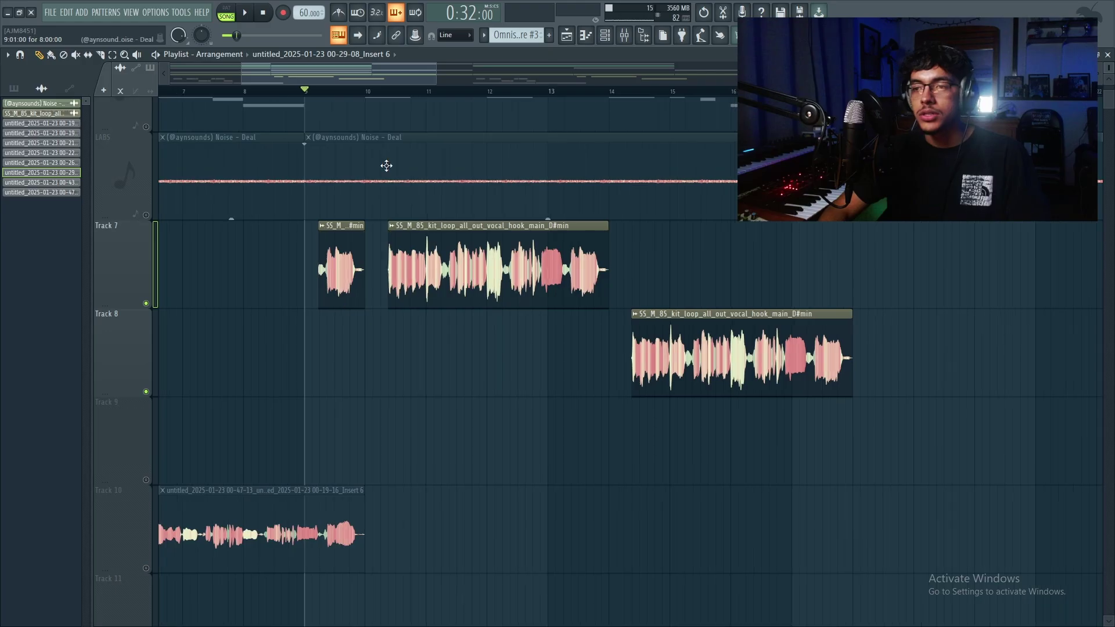
key("space")
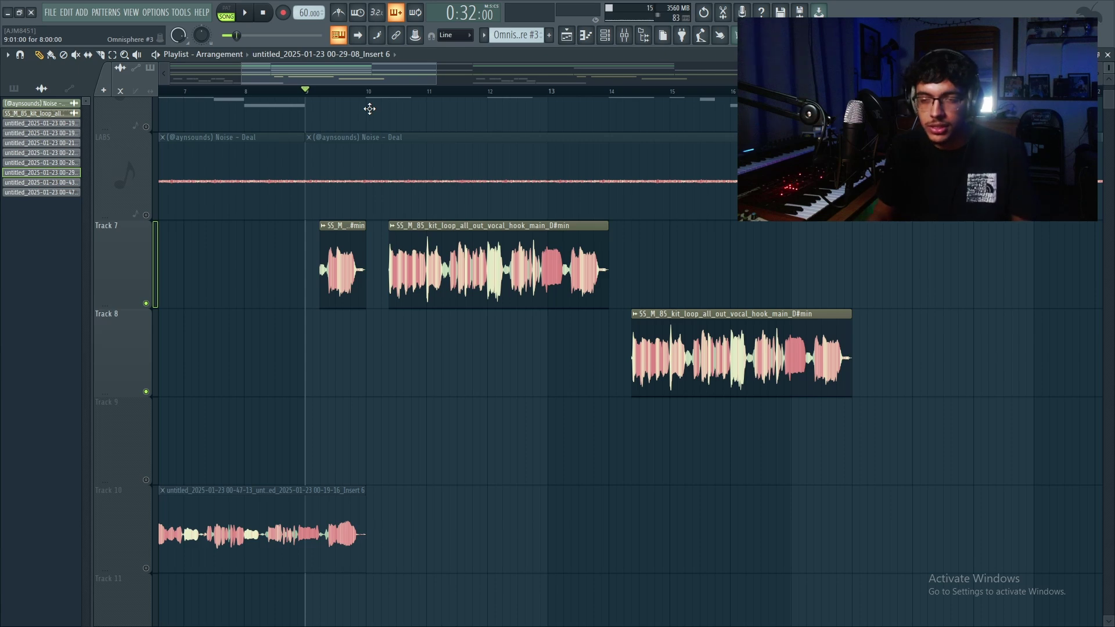
key("space")
scroll(431, 360, "up", 3)
scroll(430, 360, "down", 2)
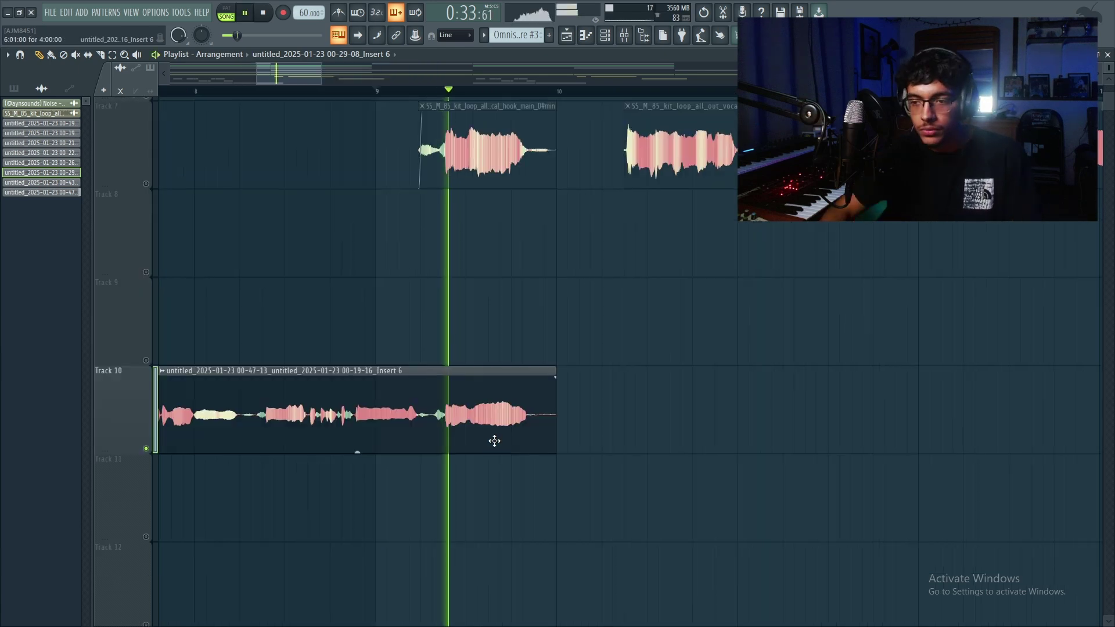
key("space")
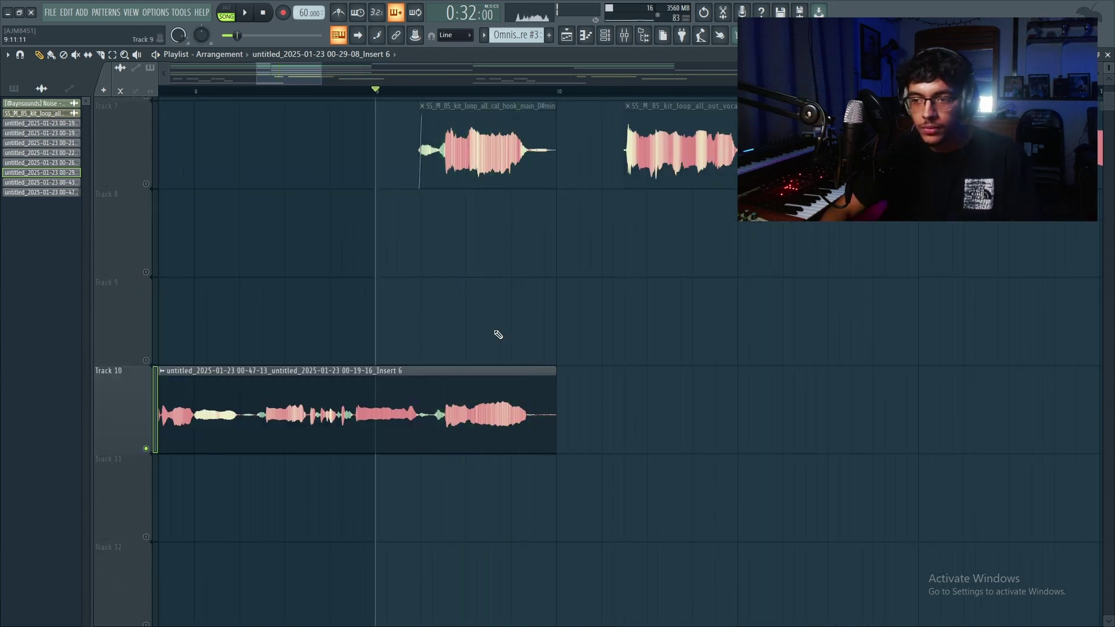
left_click(436, 94)
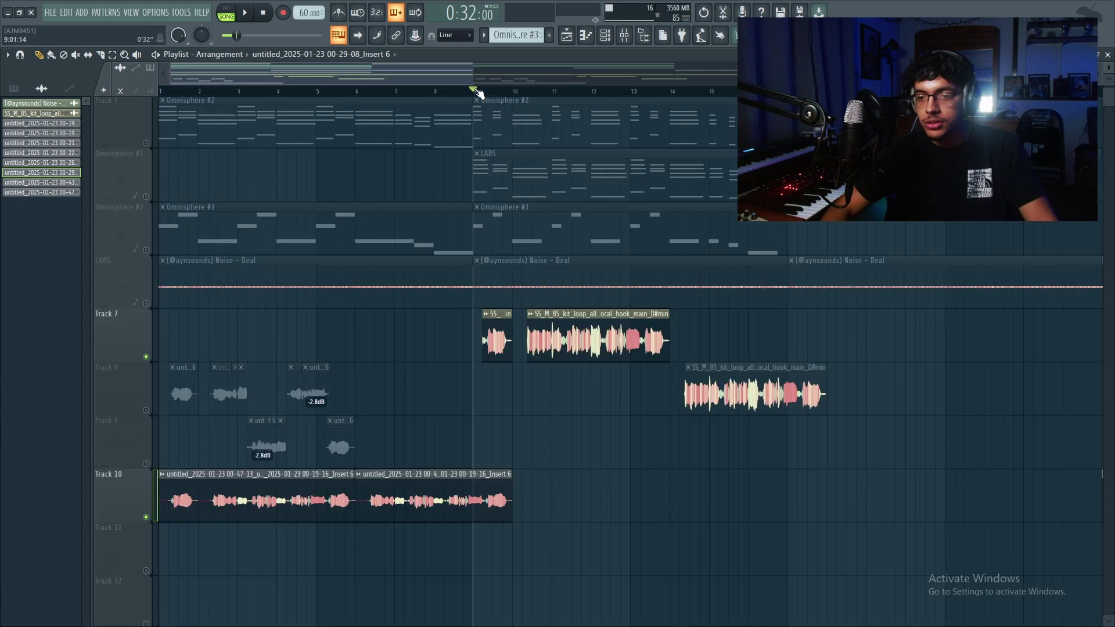
Go through mixer inserts 1 to 5 to examine the effects loaded on each one
scroll(348, 430, "down", 1)
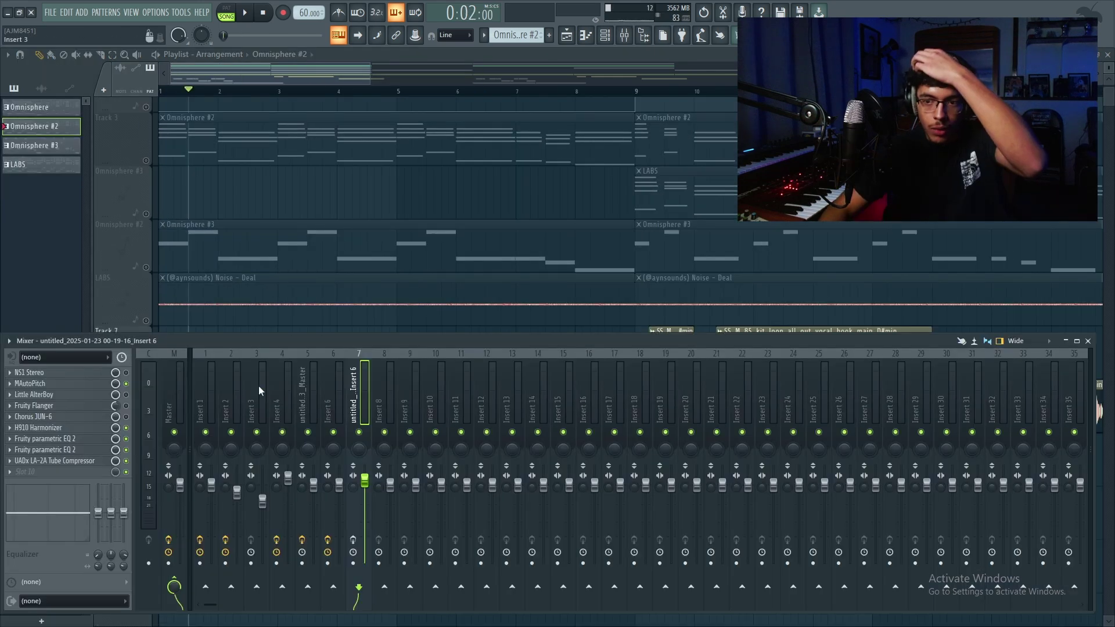
left_click(259, 386)
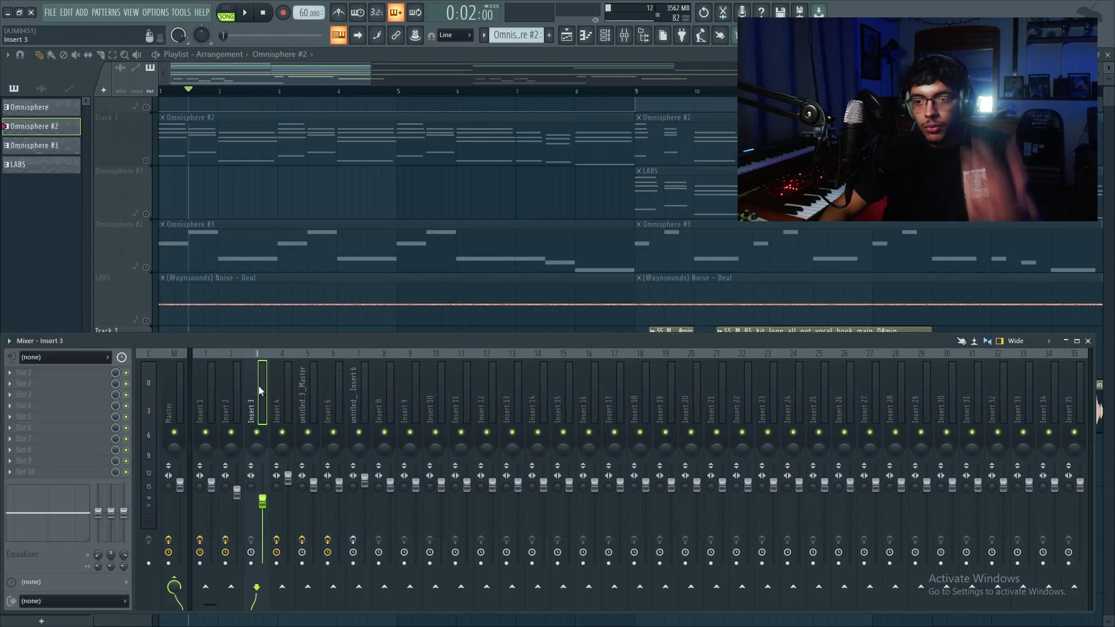
left_click(290, 382)
left_click(304, 380)
left_click(284, 377)
left_click(251, 376)
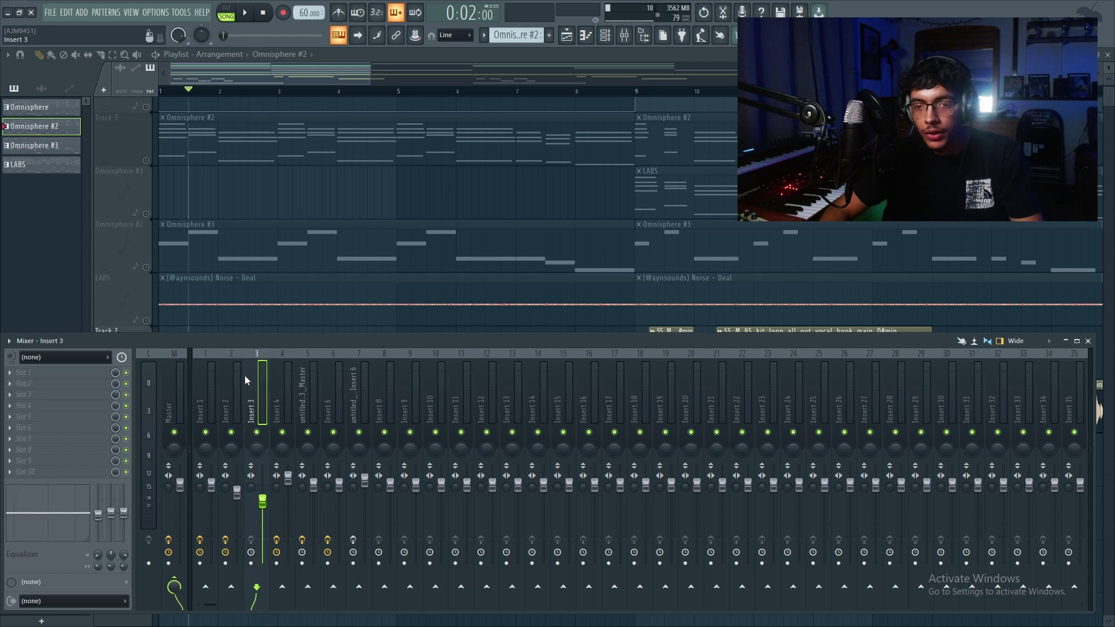
left_click(227, 375)
left_click(201, 374)
Examine the MAutoPitch tuning and formant settings on mixer insert 5, then close the plugin and the mixer
left_click(314, 386)
left_click(46, 383)
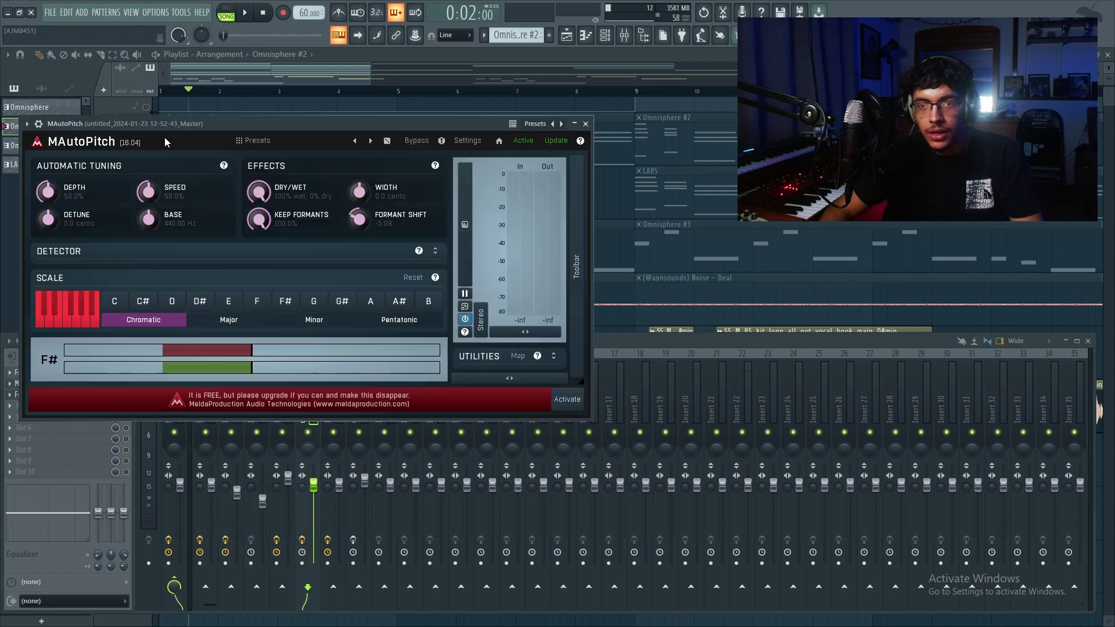
left_click_drag(169, 126, 193, 144)
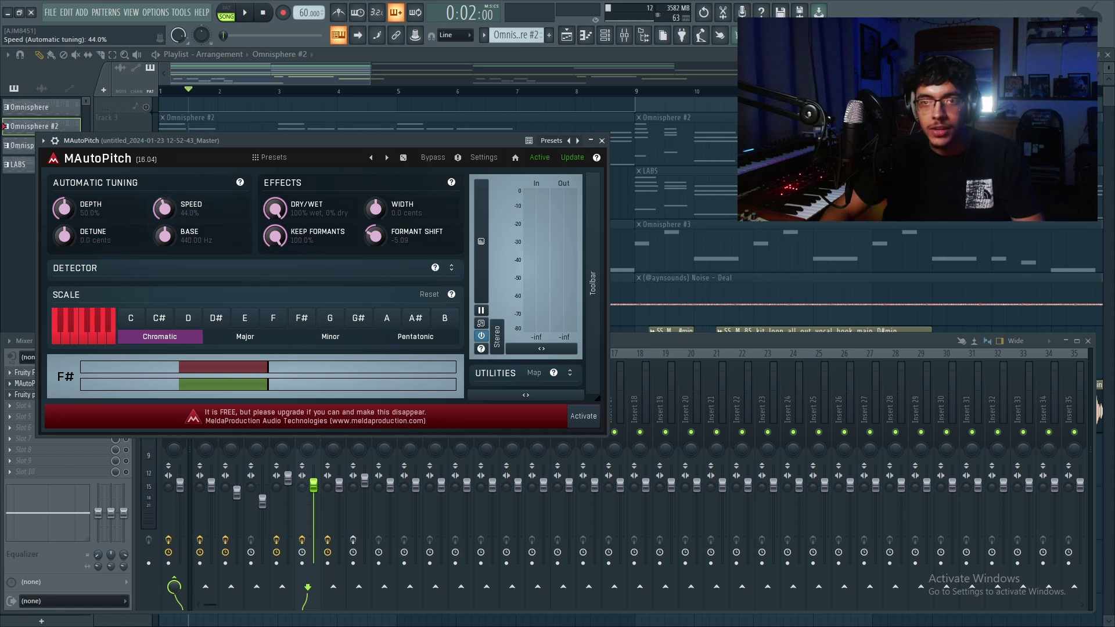
left_click(602, 140)
key("F9")
Review the recorded vocal's effect chain on mixer insert 7 and close the mixer
scroll(289, 294, "down", 1)
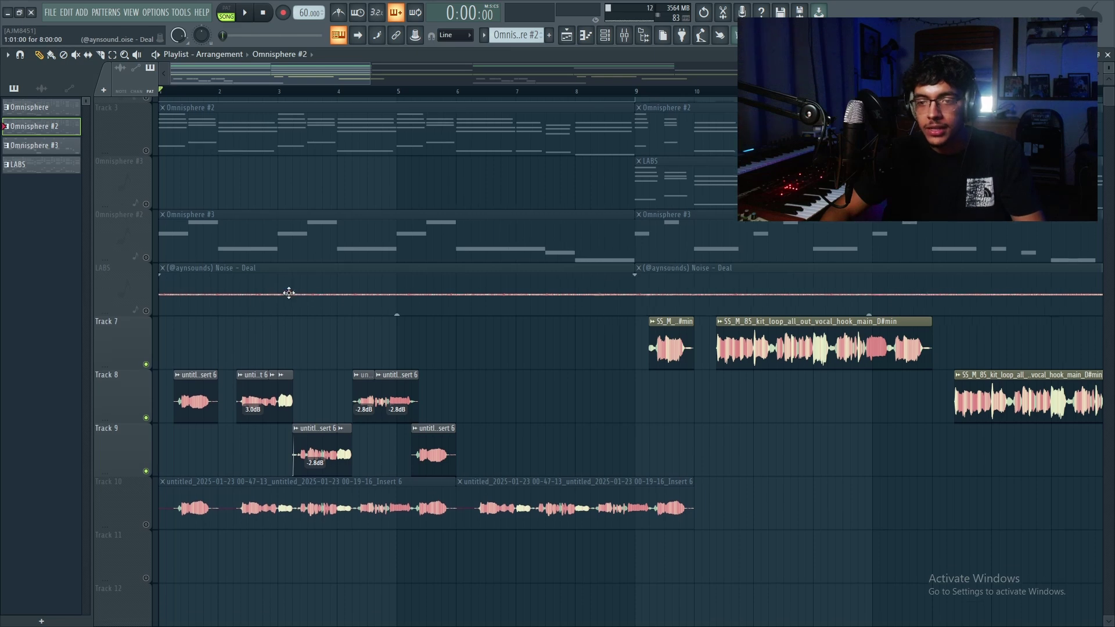
left_click(625, 35)
left_click(346, 533)
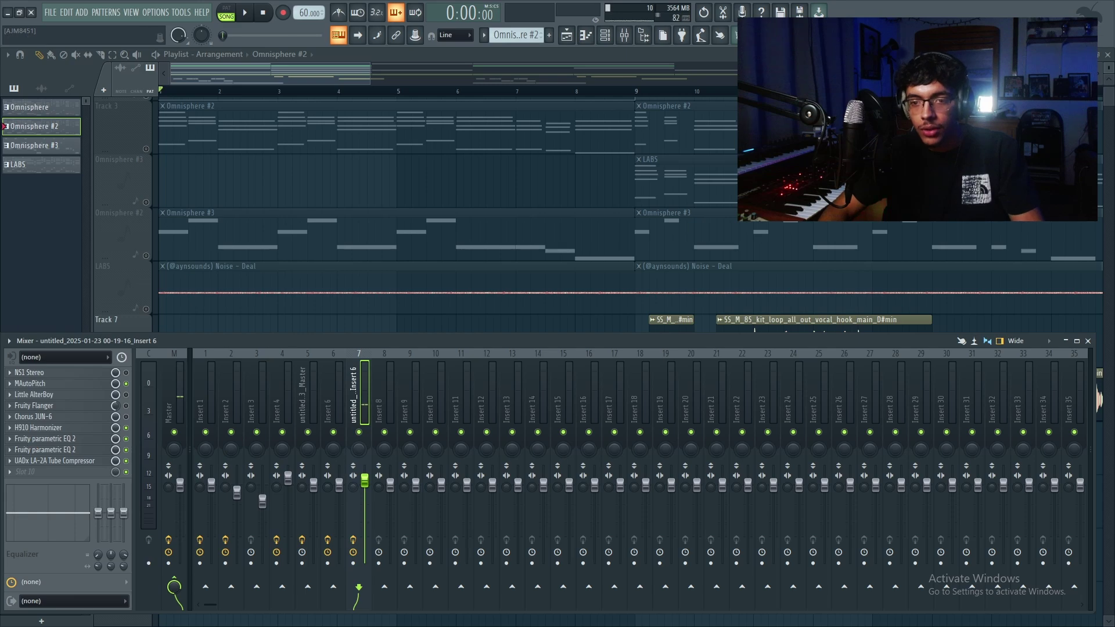
key("F9")
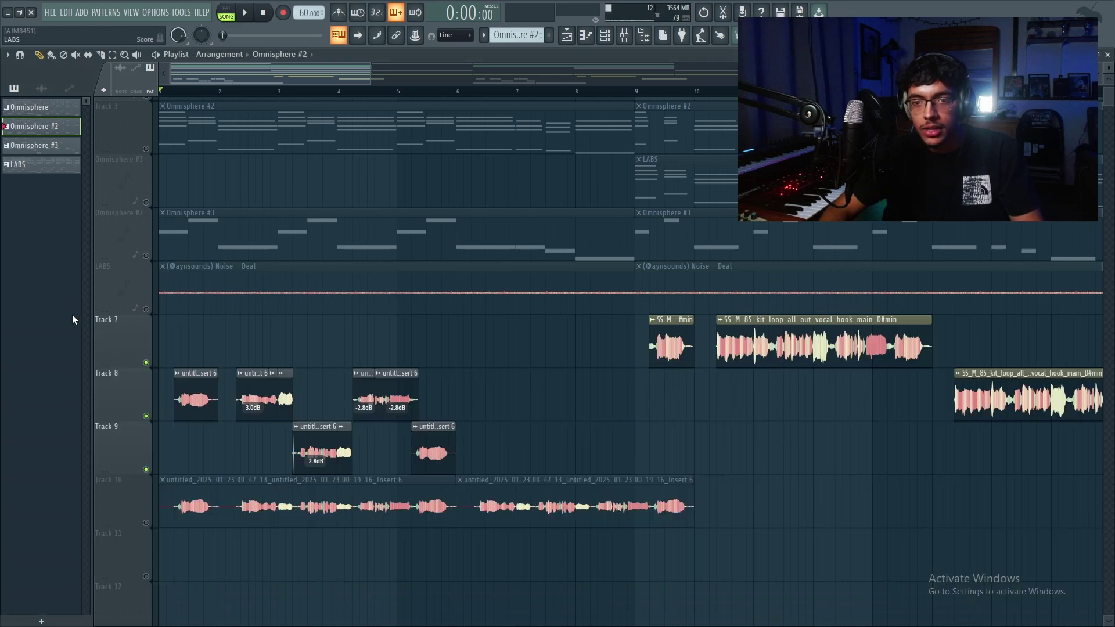
Play the vocal takes on Tracks 8 and 9, replay them at a 95 BPM tempo, and undo the tempo change
key("space")
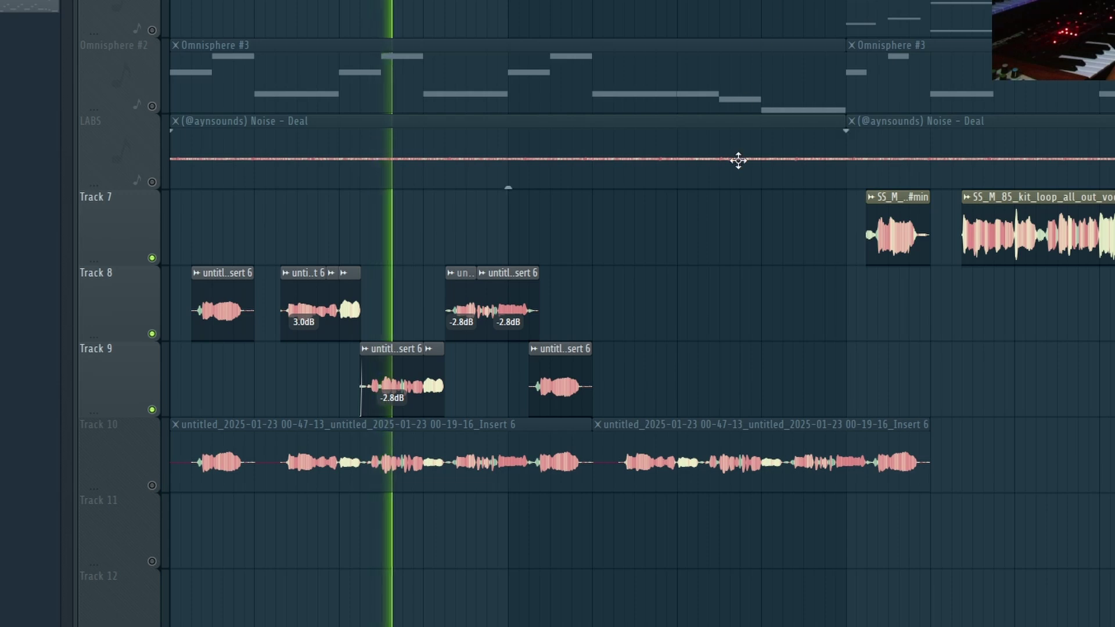
scroll(696, 227, "down", 1)
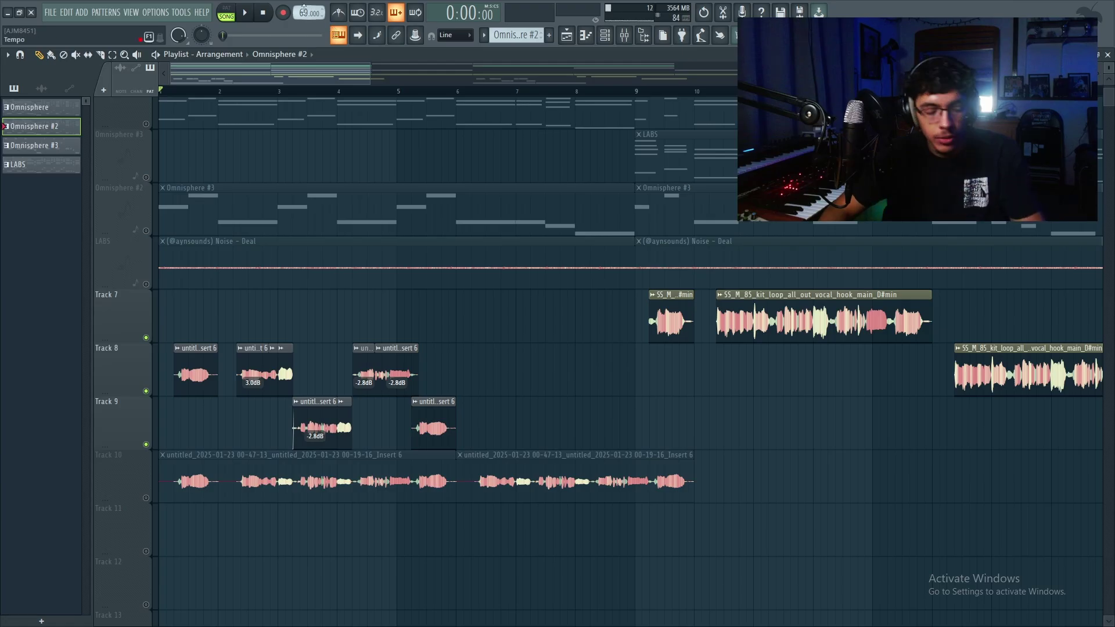
right_click(306, 12)
key("Escape")
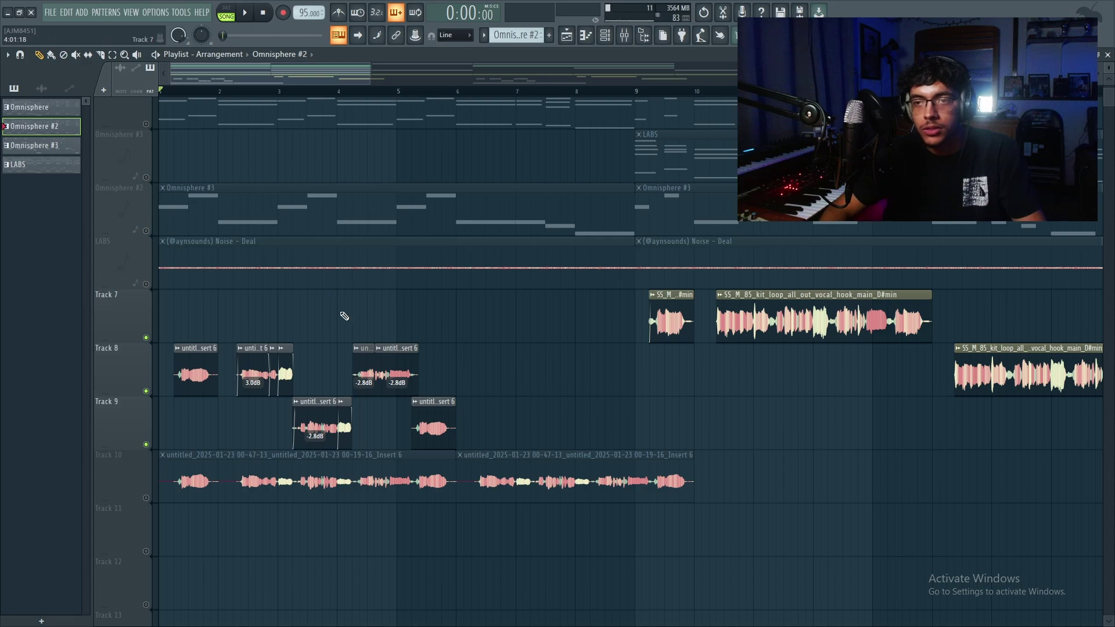
key("space")
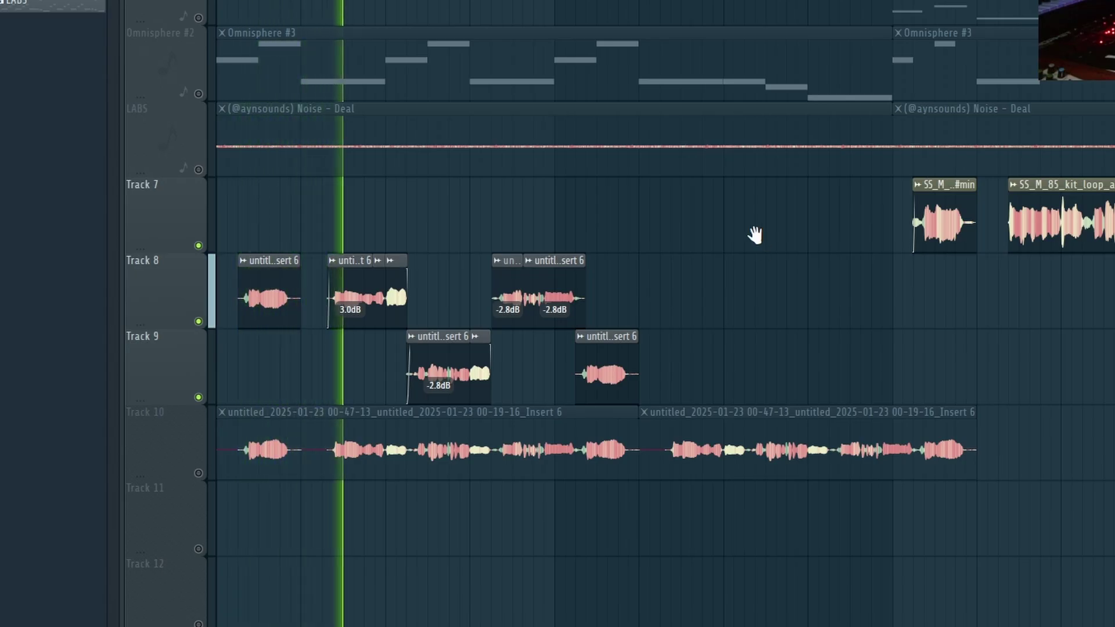
key("space")
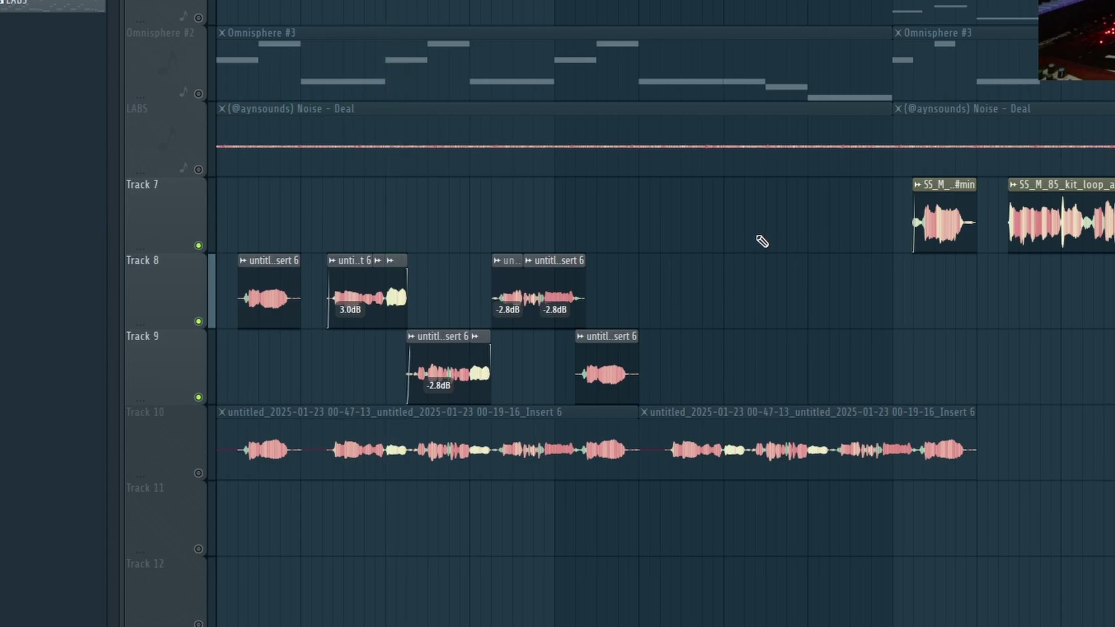
key("ctrl+z")
Examine the MAutoPitch and H910 Harmonizer settings on mixer insert 7
key("F9")
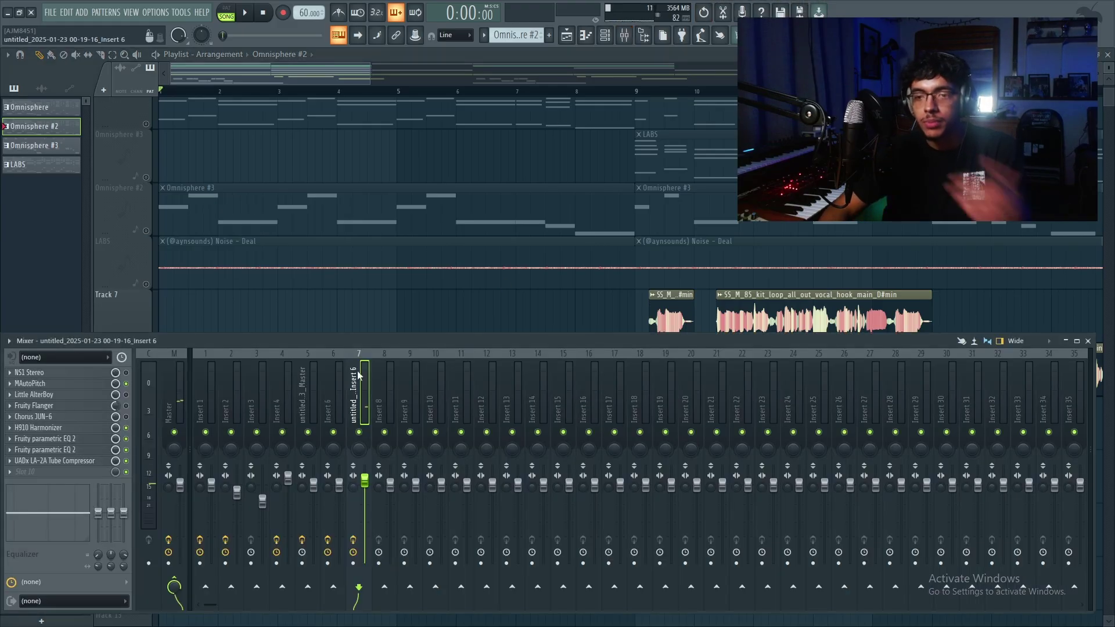
left_click(86, 386)
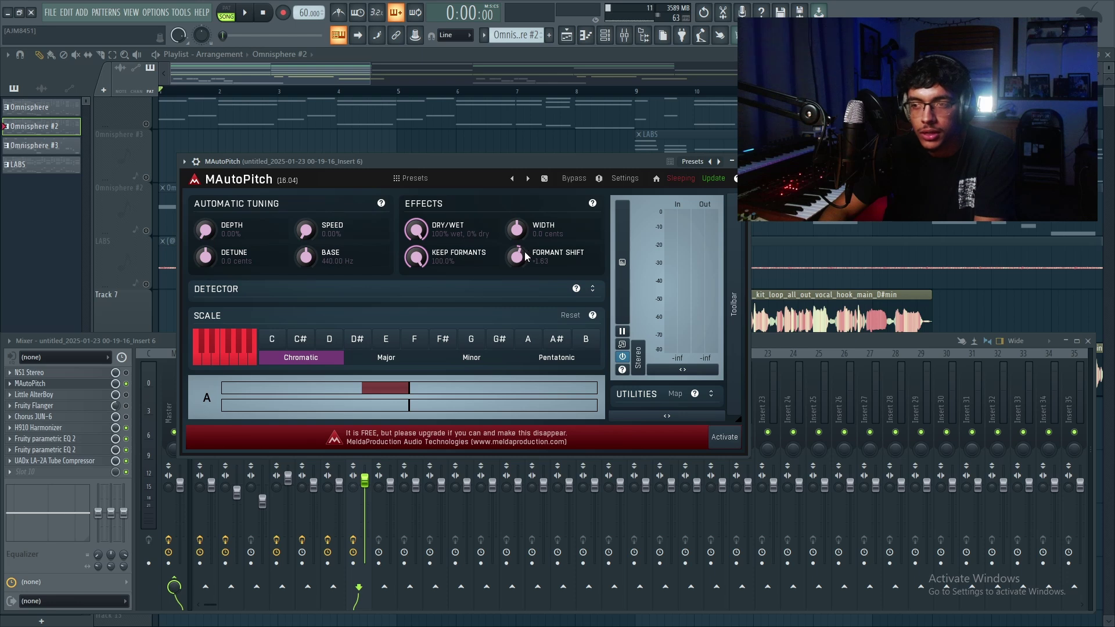
left_click(39, 427)
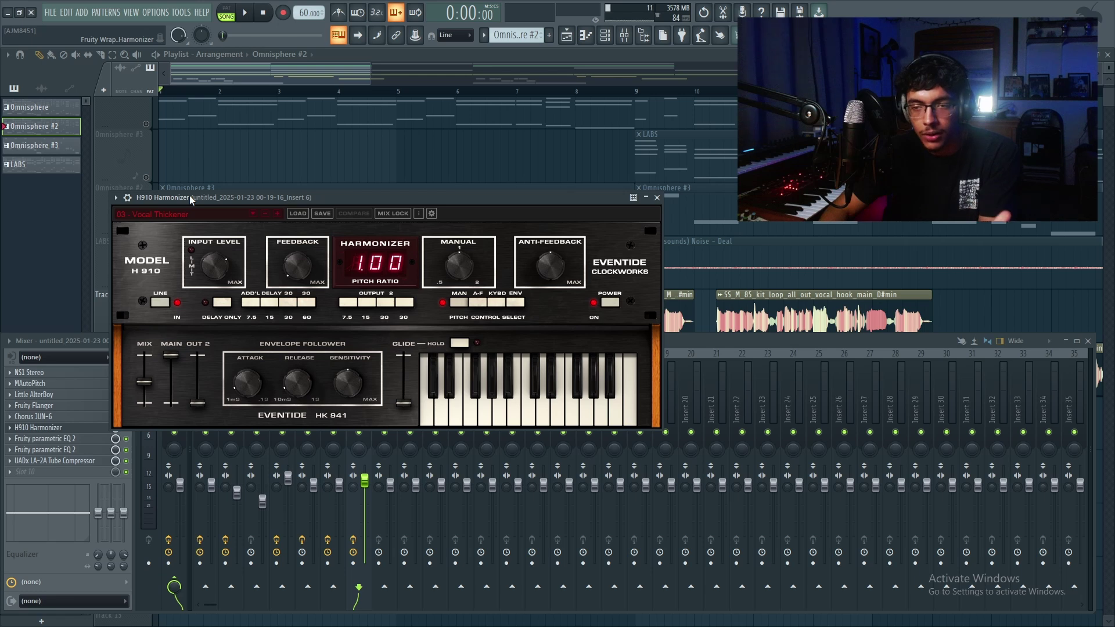
left_click_drag(190, 195, 197, 190)
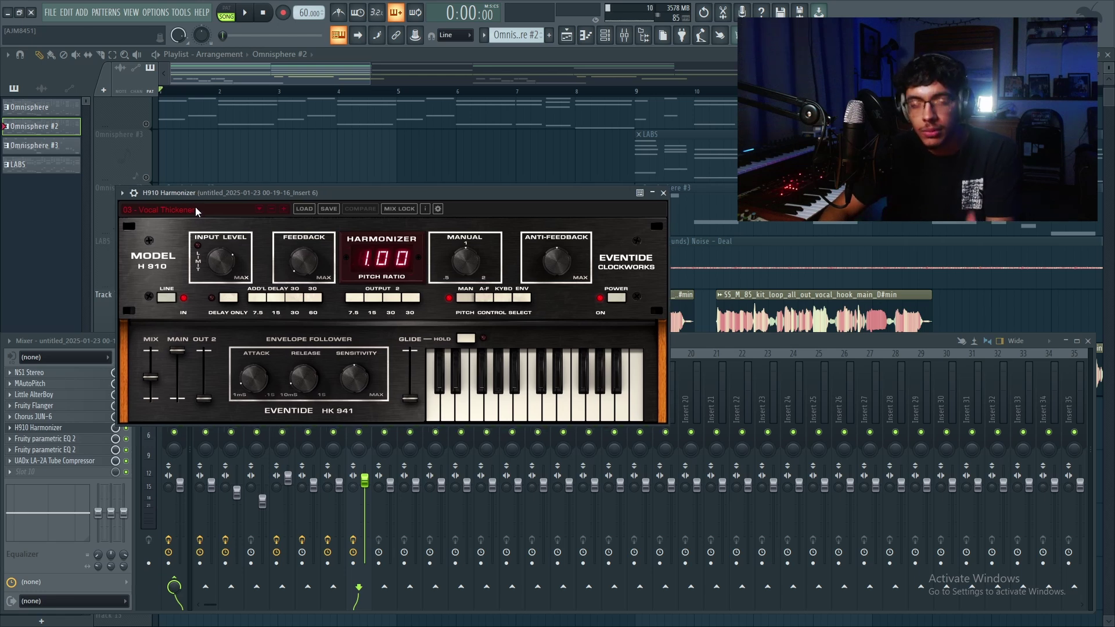
Try Vintage Chorus in effect slot 10 of mixer insert 7 and remove it again
left_click(74, 473)
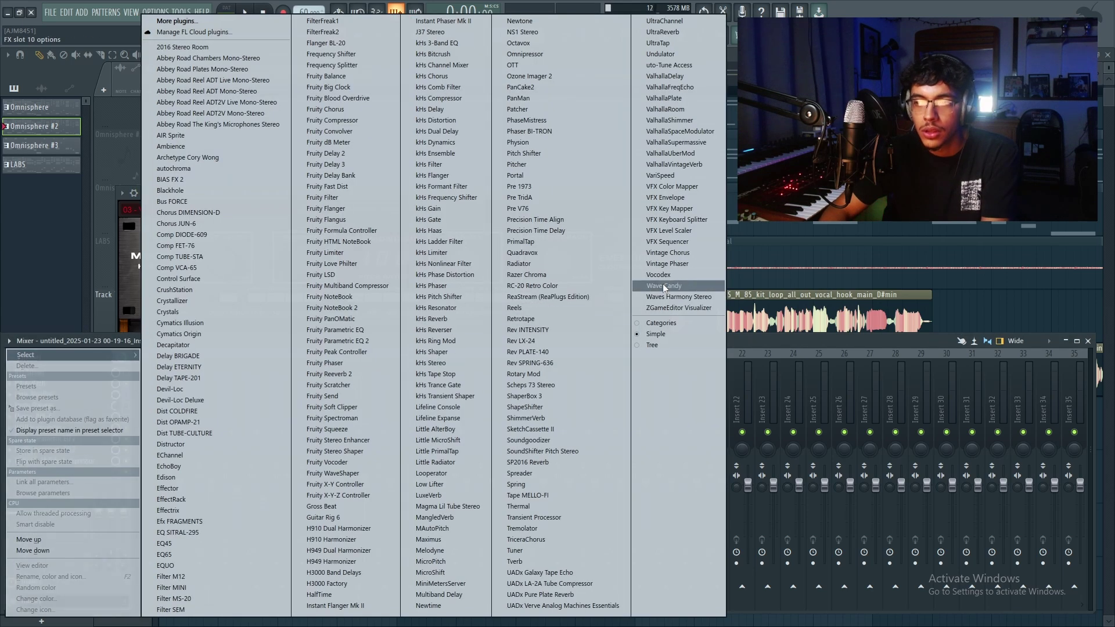
left_click(690, 257)
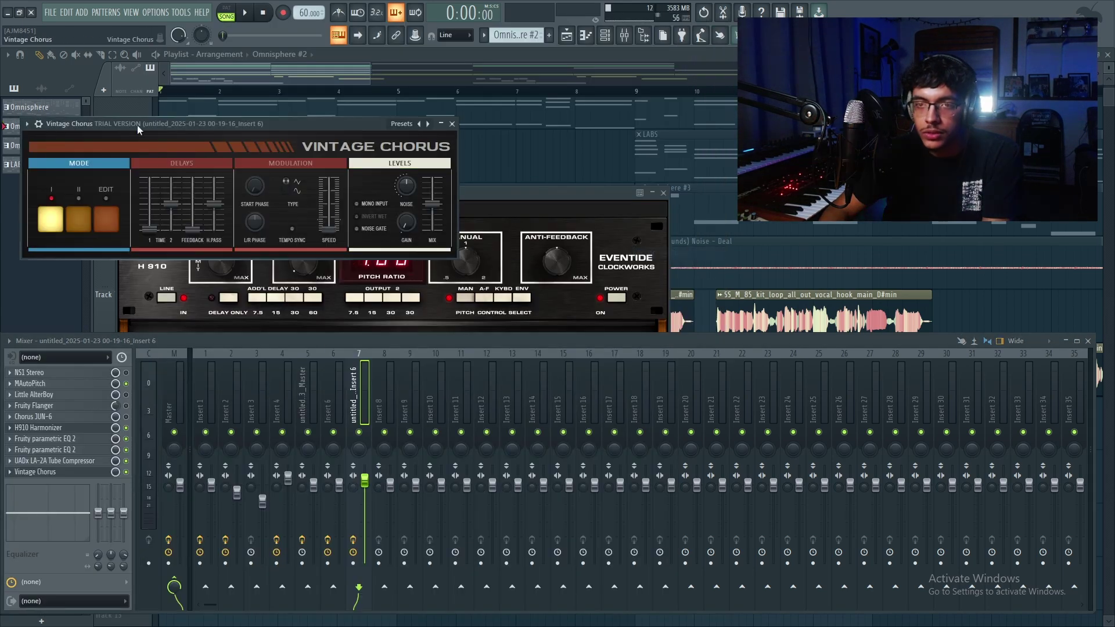
left_click_drag(141, 126, 156, 124)
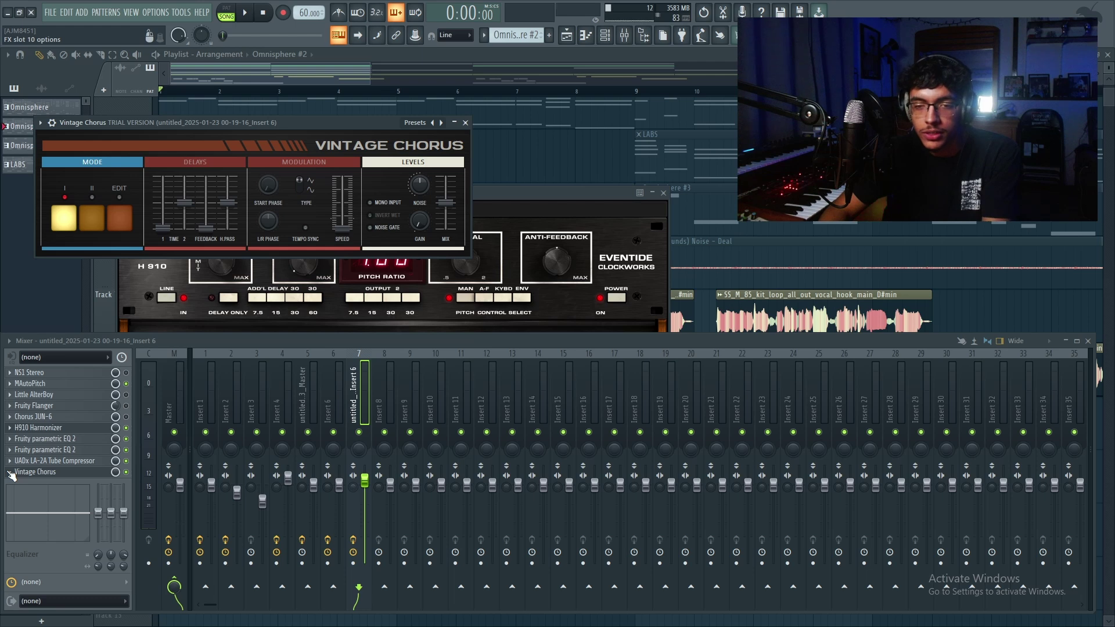
left_click(12, 474)
left_click_drag(198, 169, 202, 162)
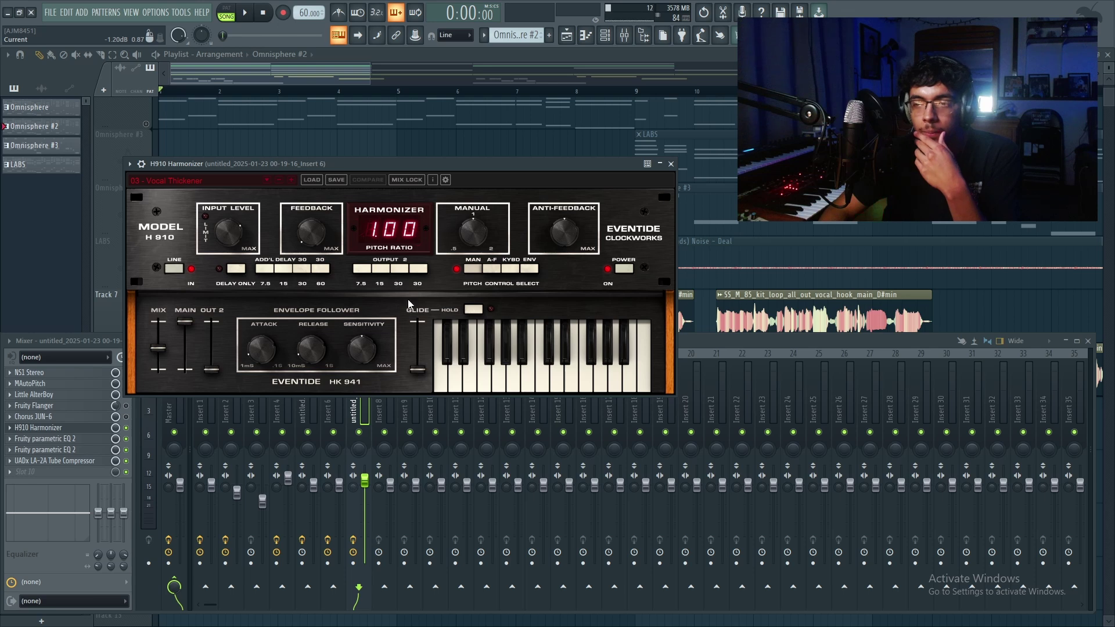
Examine the curves of both Fruity parametric EQ 2 effects on mixer insert 7
left_click(47, 438)
left_click_drag(295, 137, 267, 113)
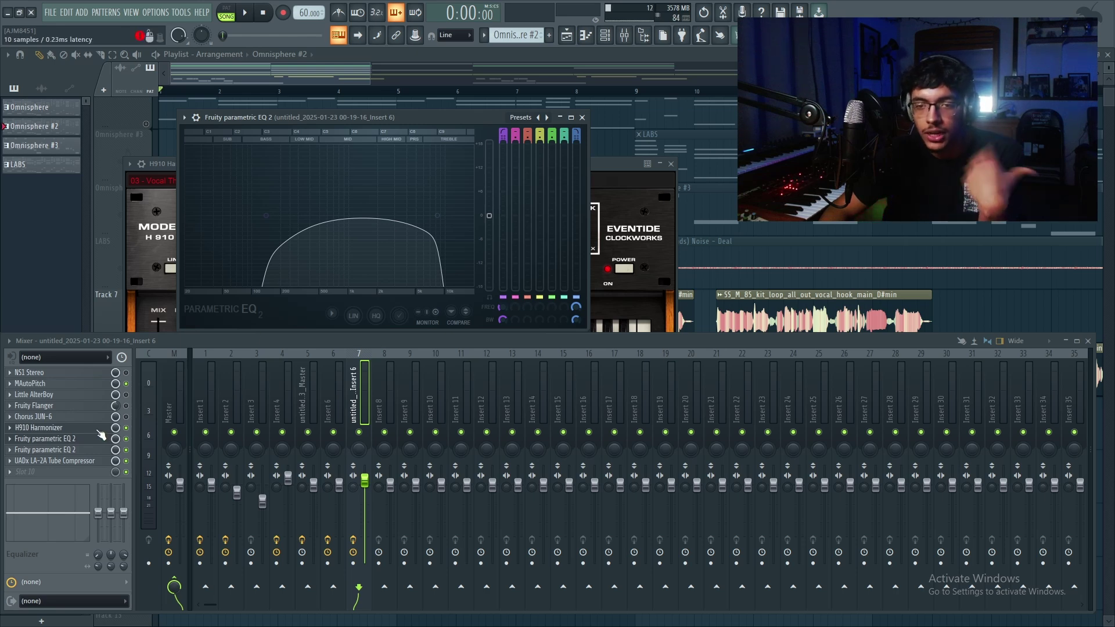
left_click(52, 449)
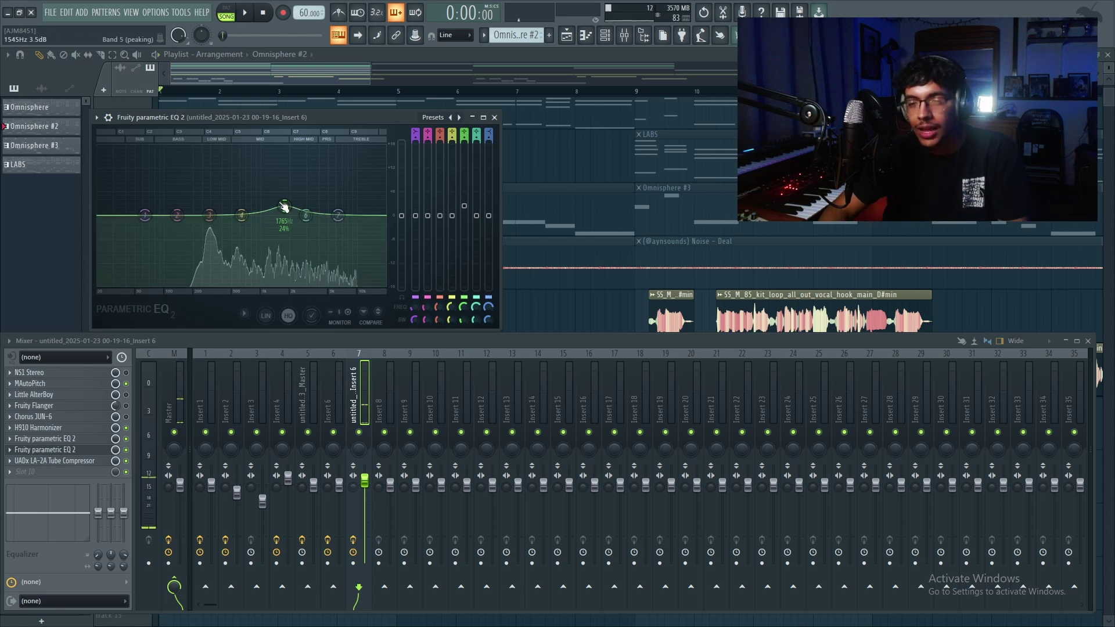
Try cutting band 5 of the second Fruity parametric EQ 2 by about 2.6 dB near 1847 Hz, and undo it
left_click_drag(284, 205, 287, 218)
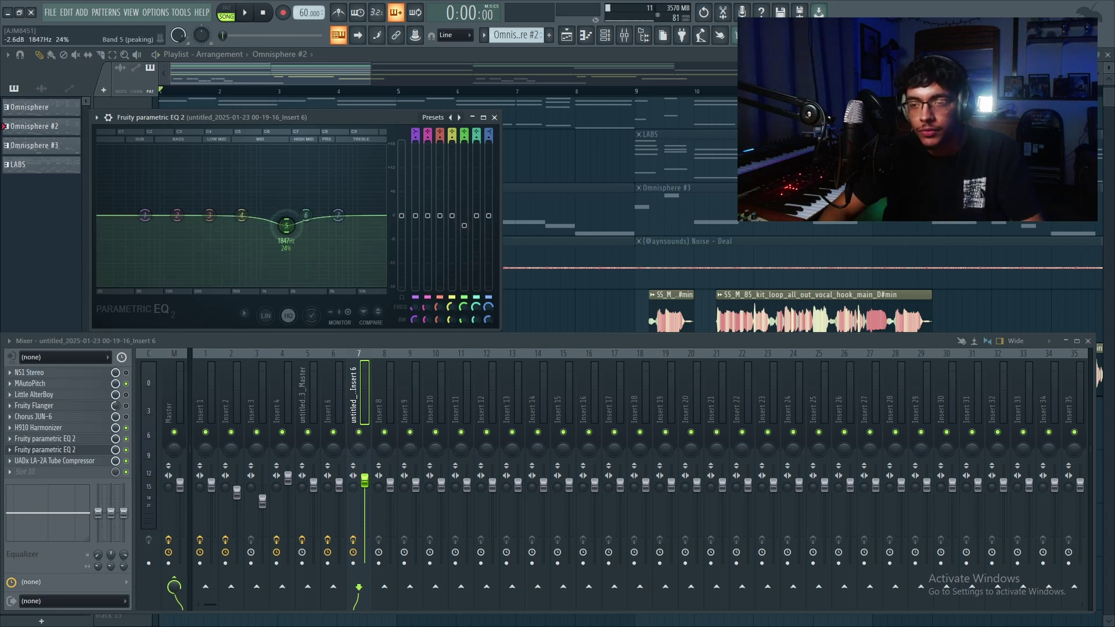
key("ctrl+z")
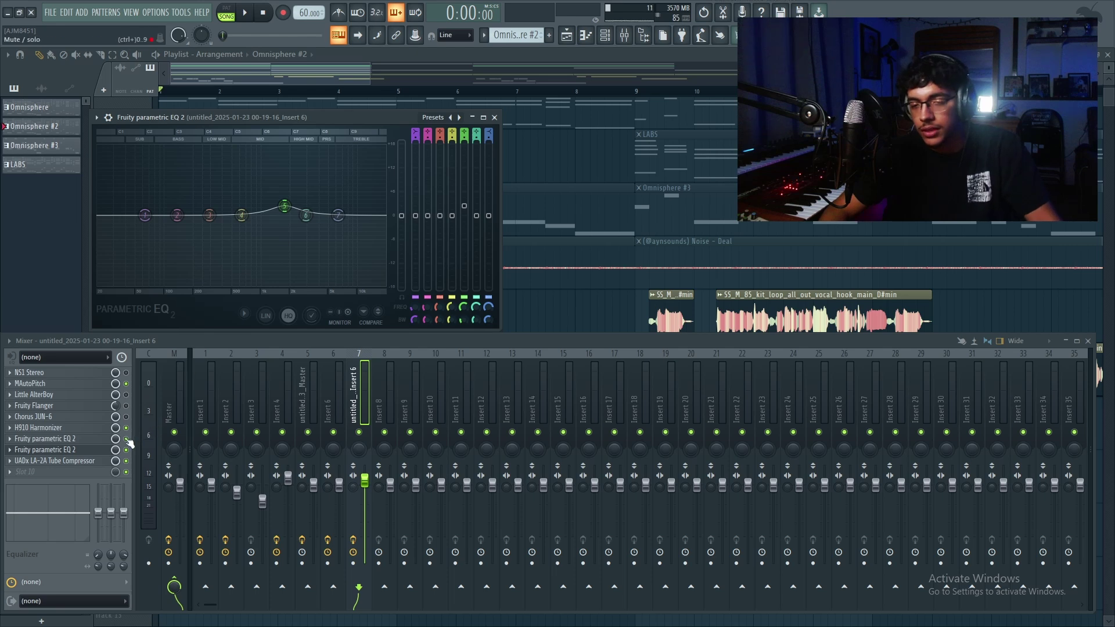
left_click(91, 451)
left_click(87, 450)
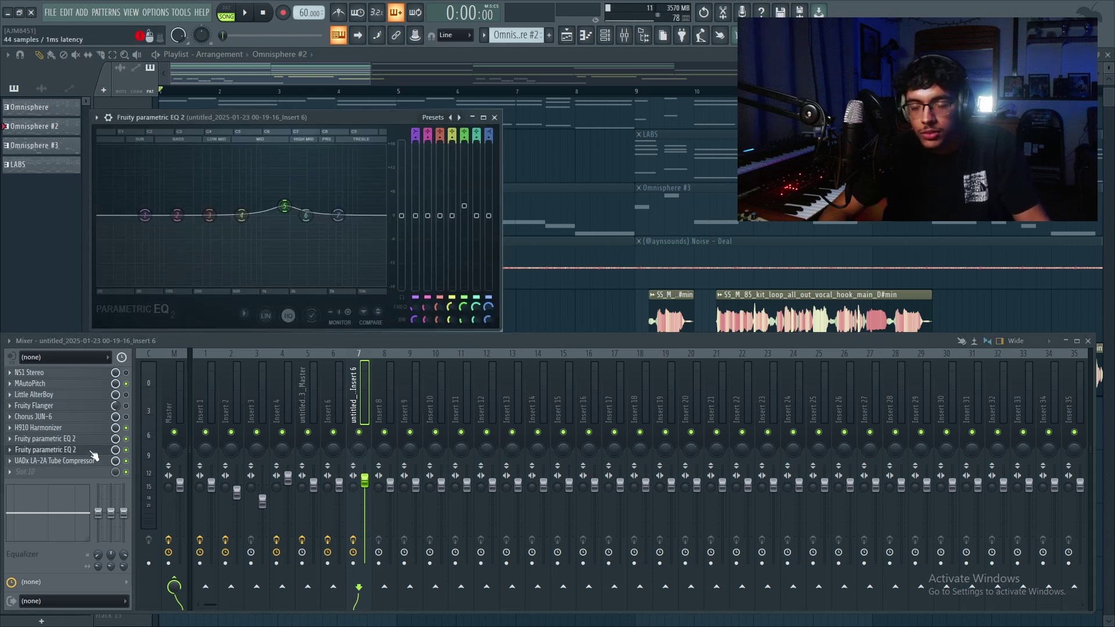
left_click(87, 450)
Examine the UADx LA-2A Tube Compressor on insert 7 while playing the vocal, then close it
left_click(86, 460)
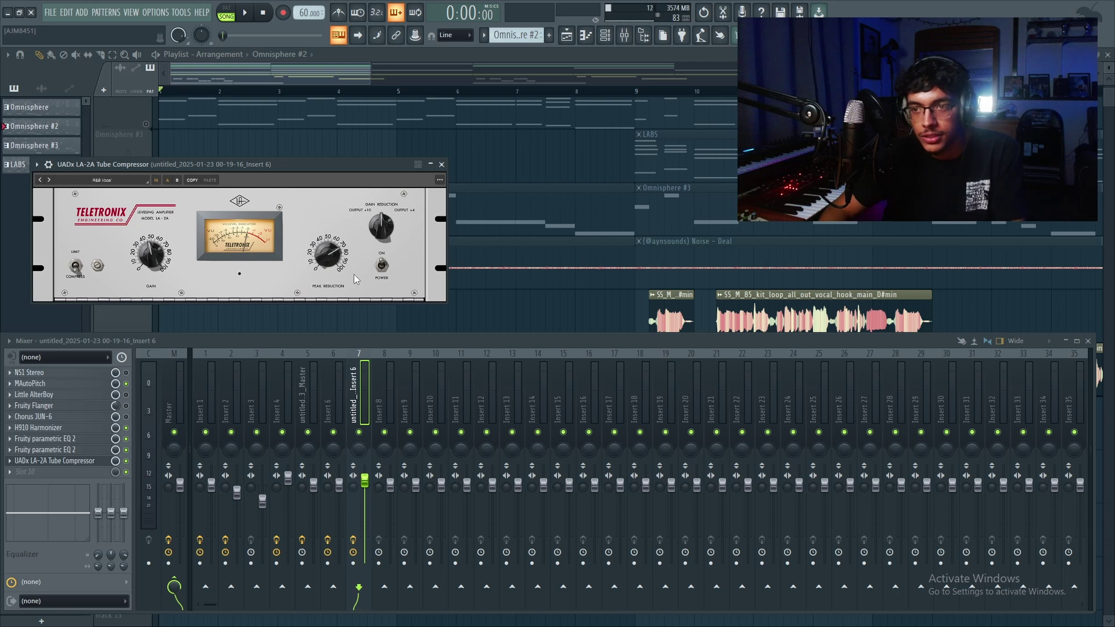
key("space")
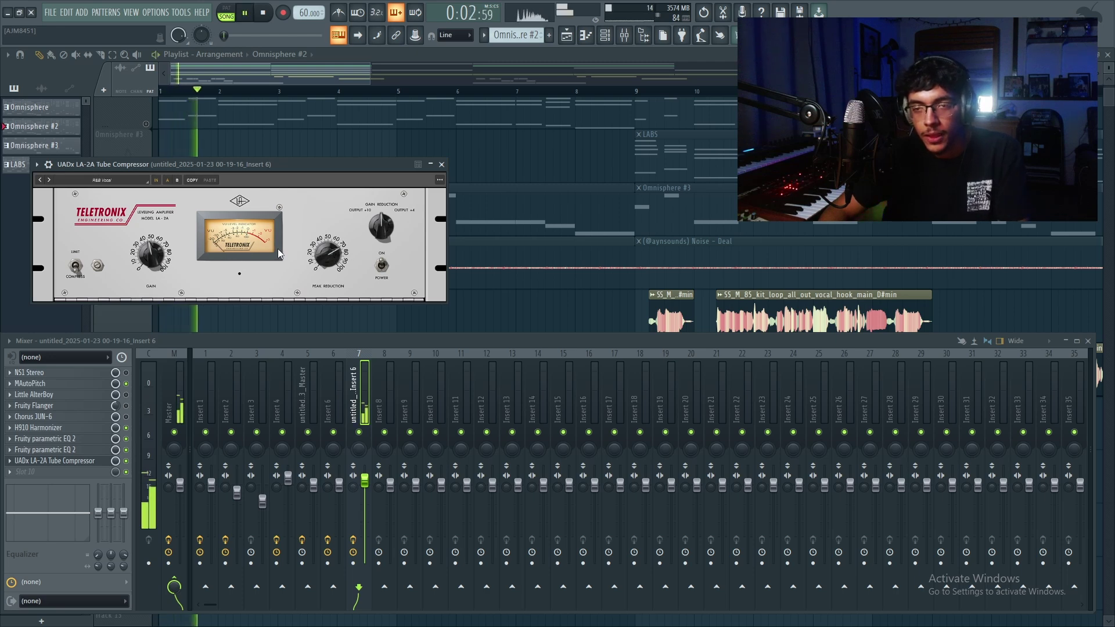
key("space")
left_click(87, 461)
Review the Chorus JUN-6 and Fruity Flanger settings on insert 7, then close the plugins and the mixer
left_click(35, 417)
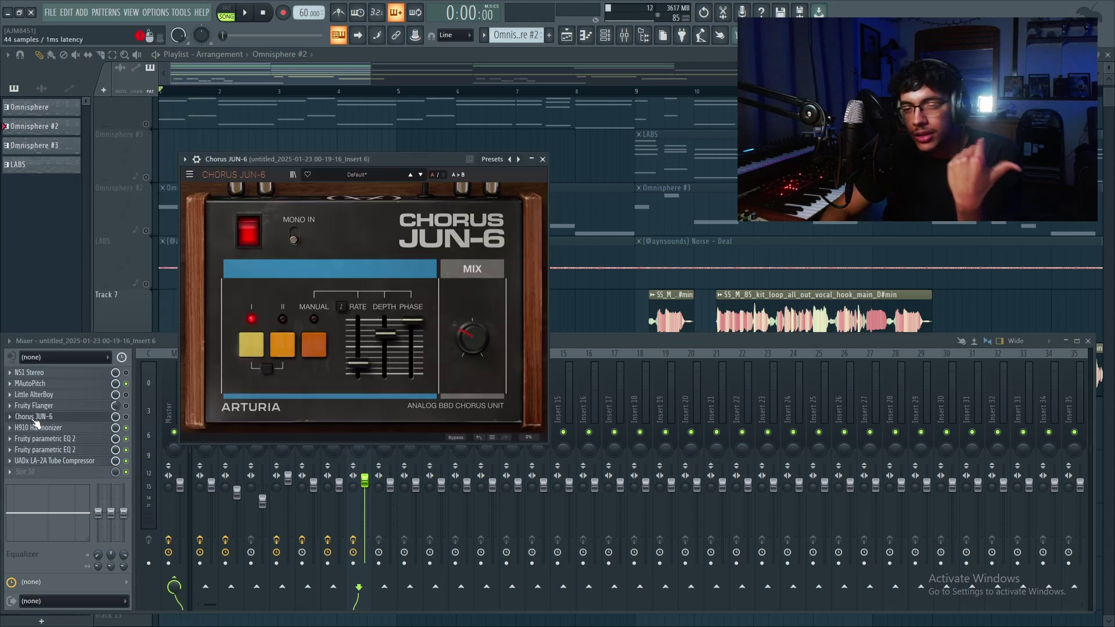
left_click(43, 406)
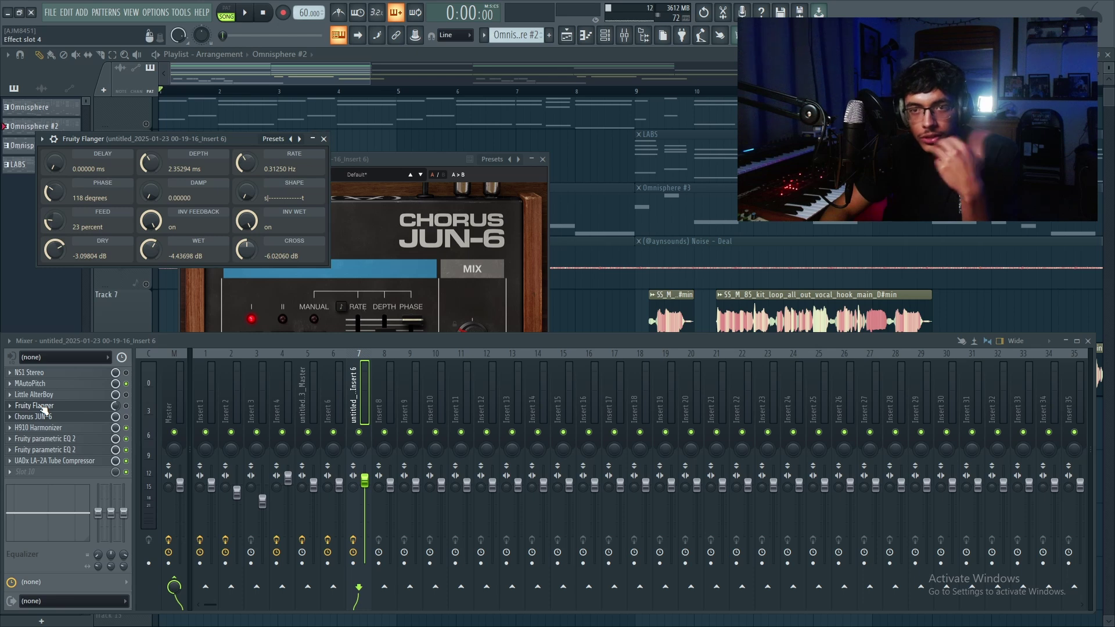
left_click(17, 408)
left_click(34, 418)
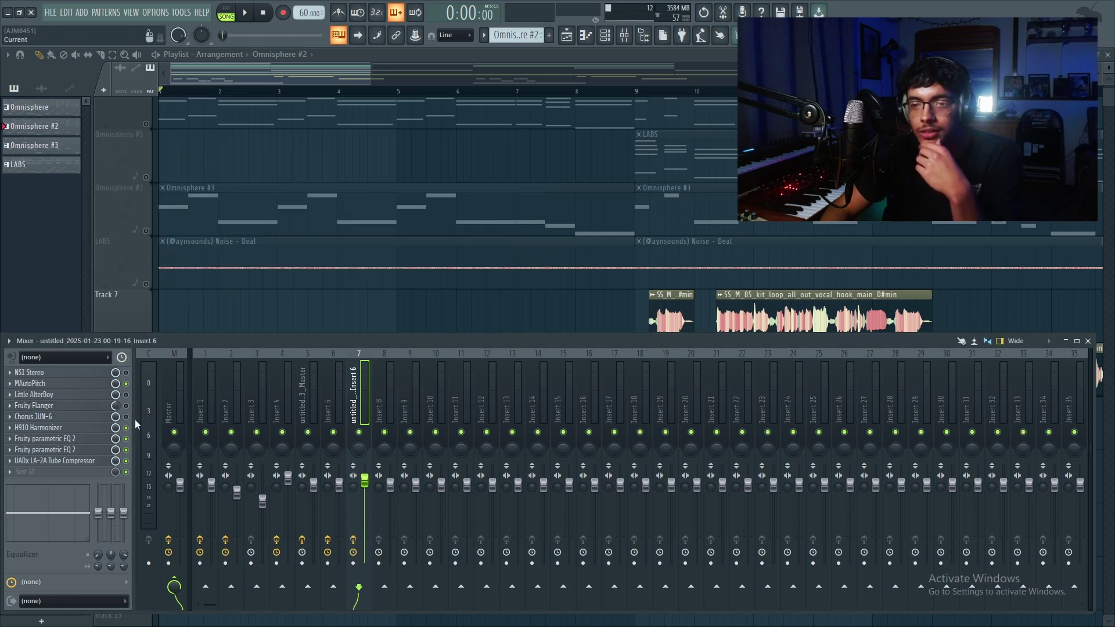
key("F9")
Set the project tempo to 95 BPM and solo the bounced vocal on Track 10
scroll(264, 68, "down", 4)
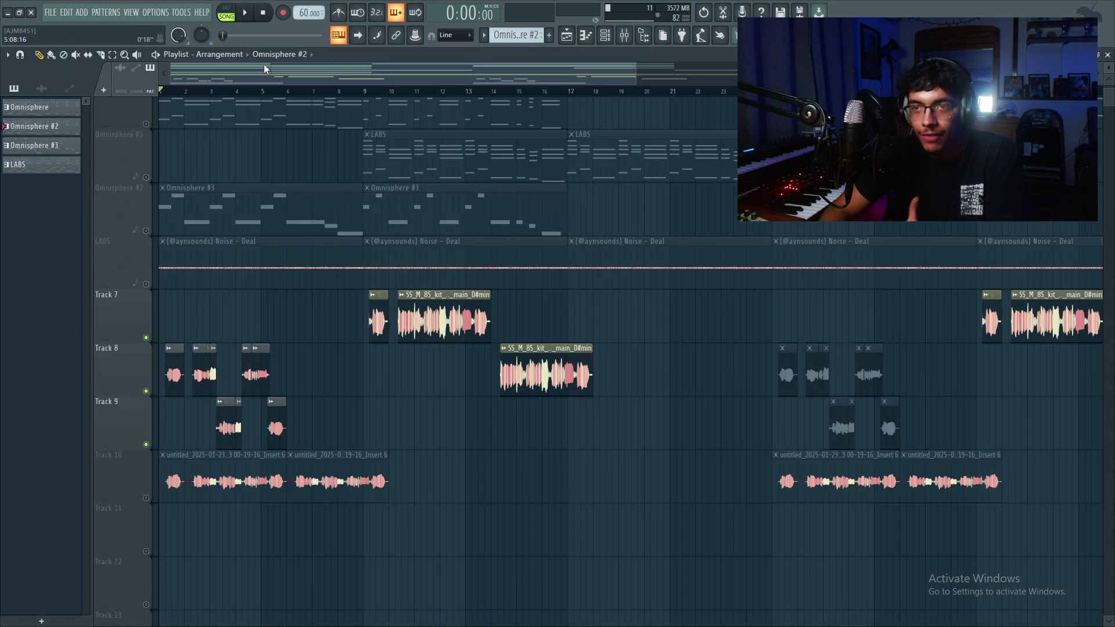
right_click(301, 13)
left_click(333, 153)
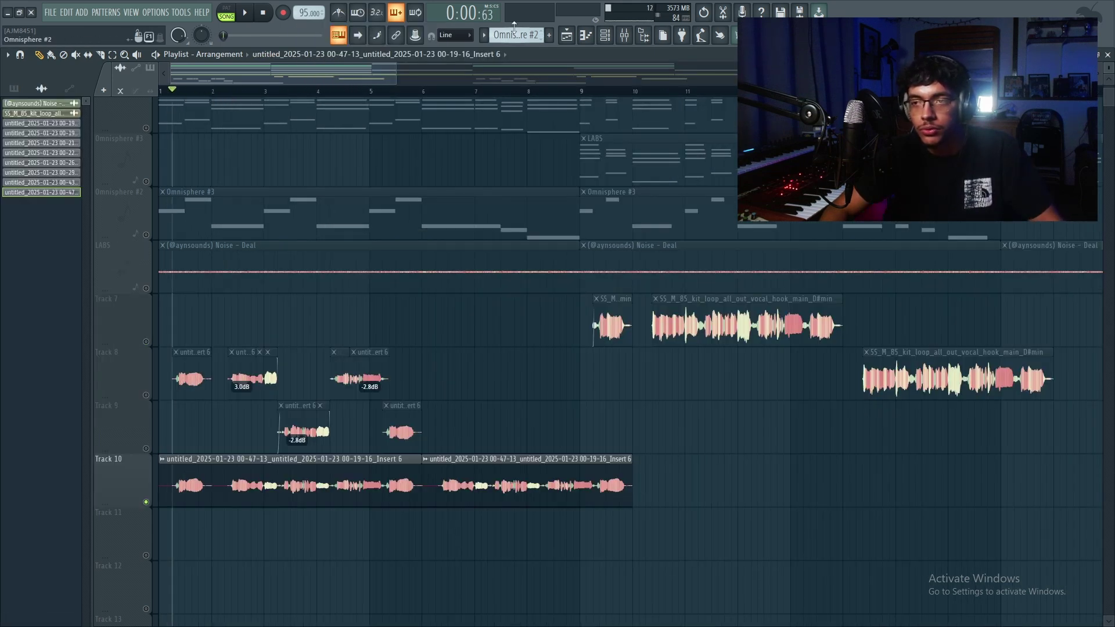
Disable the effect slots on mixer insert 7, close the mixer, and play the bounced vocal on Track 10
left_click(623, 36)
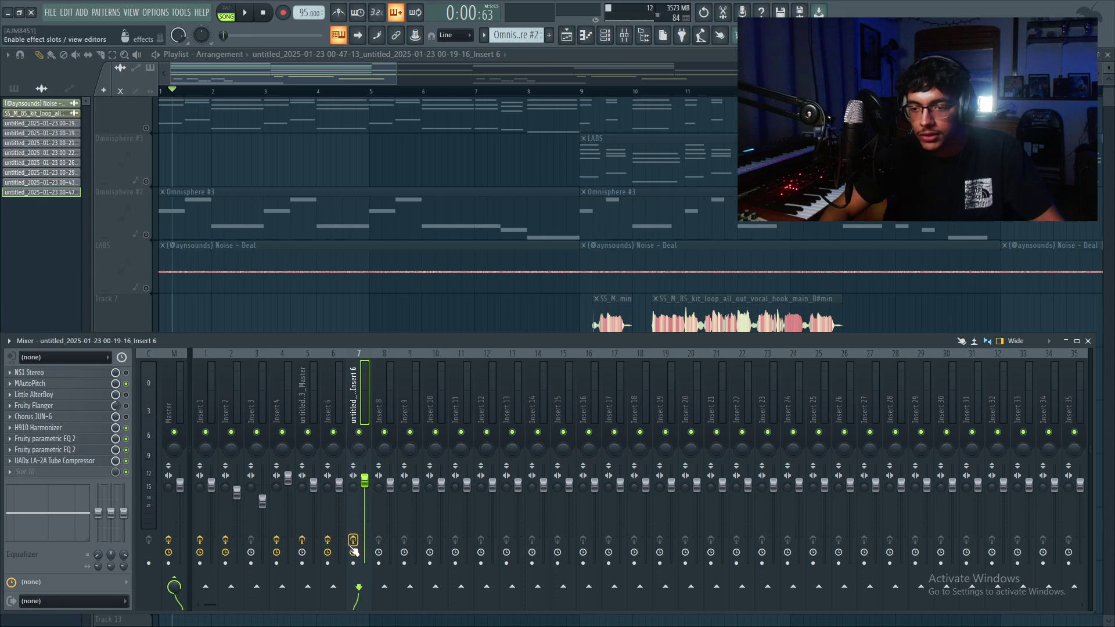
key("F9")
scroll(177, 120, "up", 1)
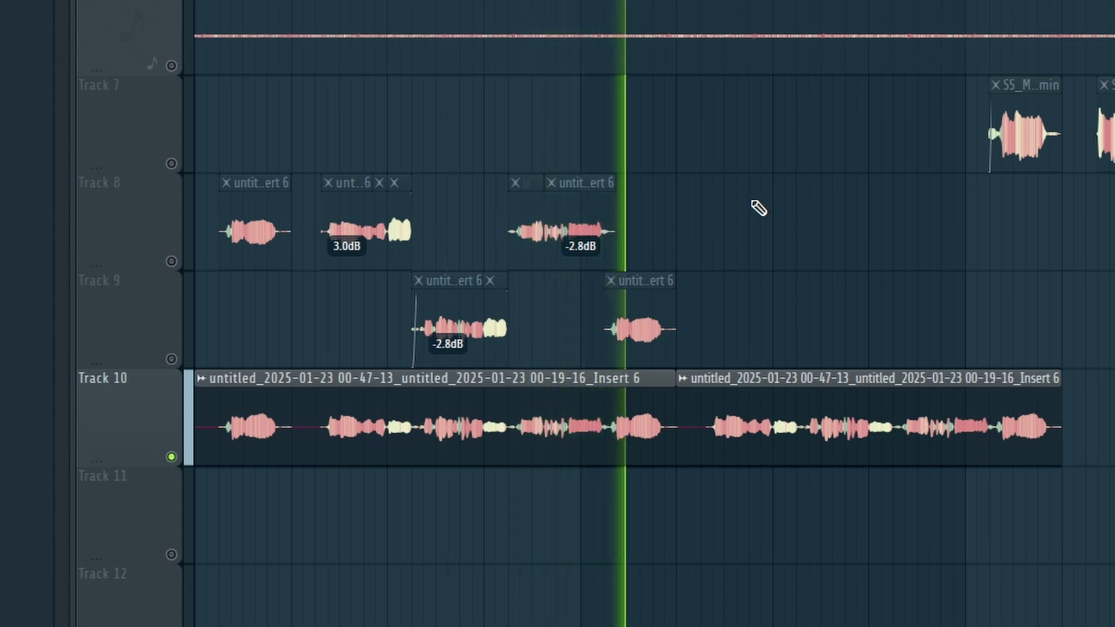
key("space")
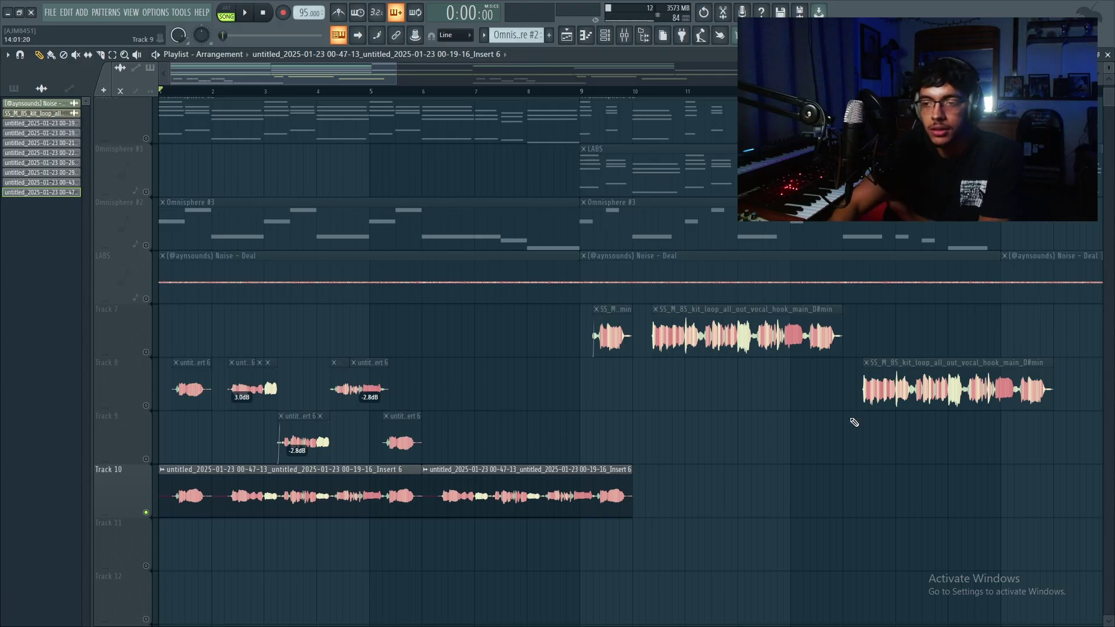
Check the state of the effect slots on mixer insert 7 and close the mixer
left_click(616, 40)
left_click(616, 40)
left_click(624, 36)
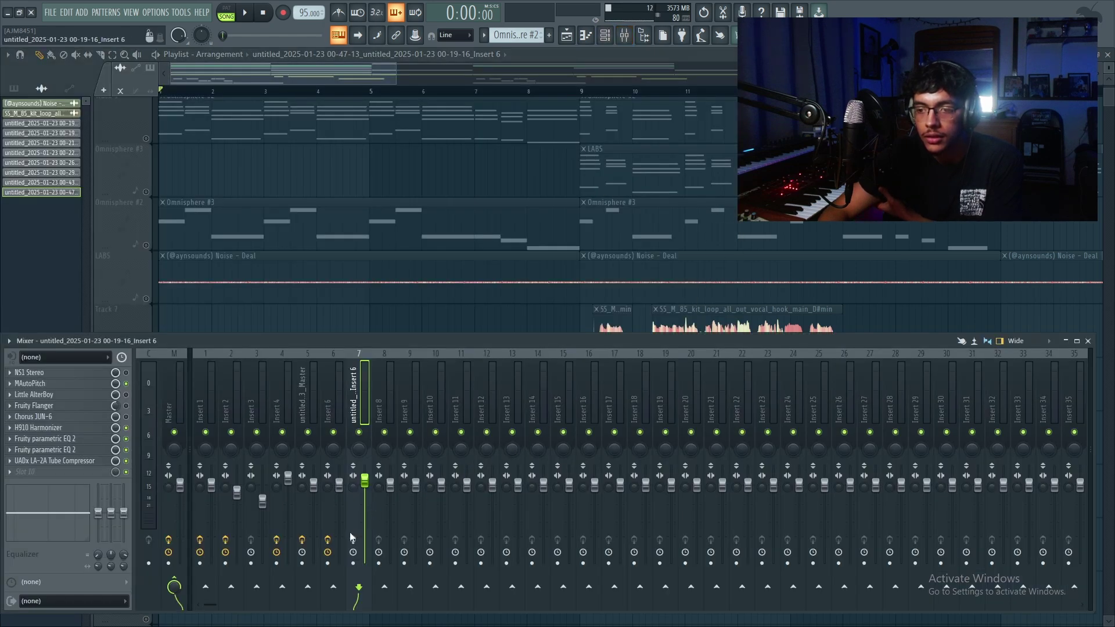
key("F9")
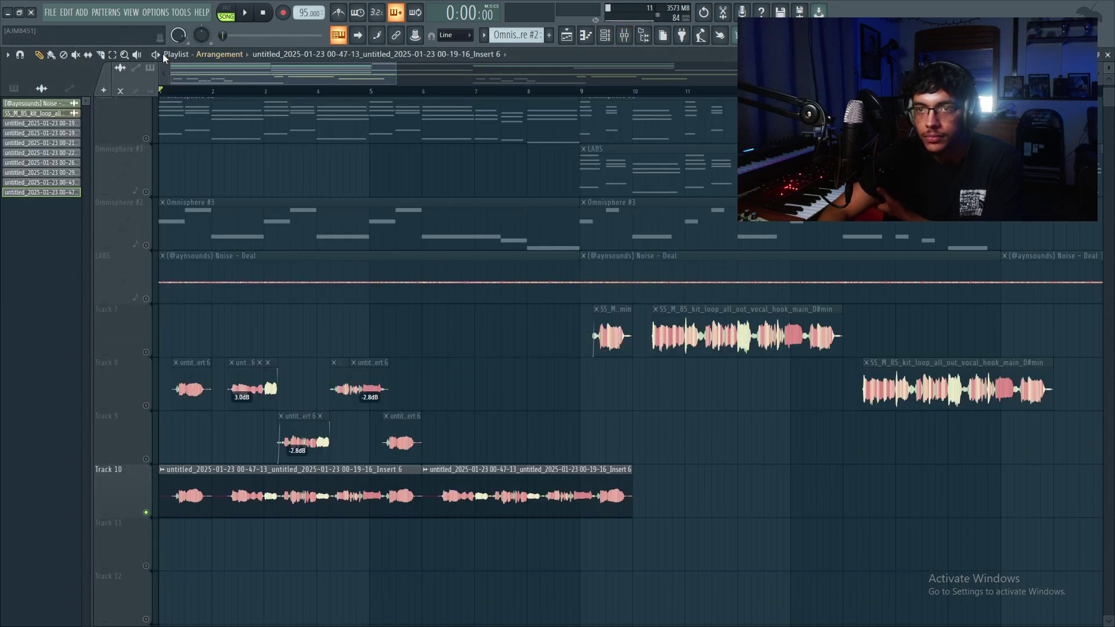
Play the bounced vocal and compare its clip's pitch and time-stretching settings with those of the sampled vocal hook
key("space")
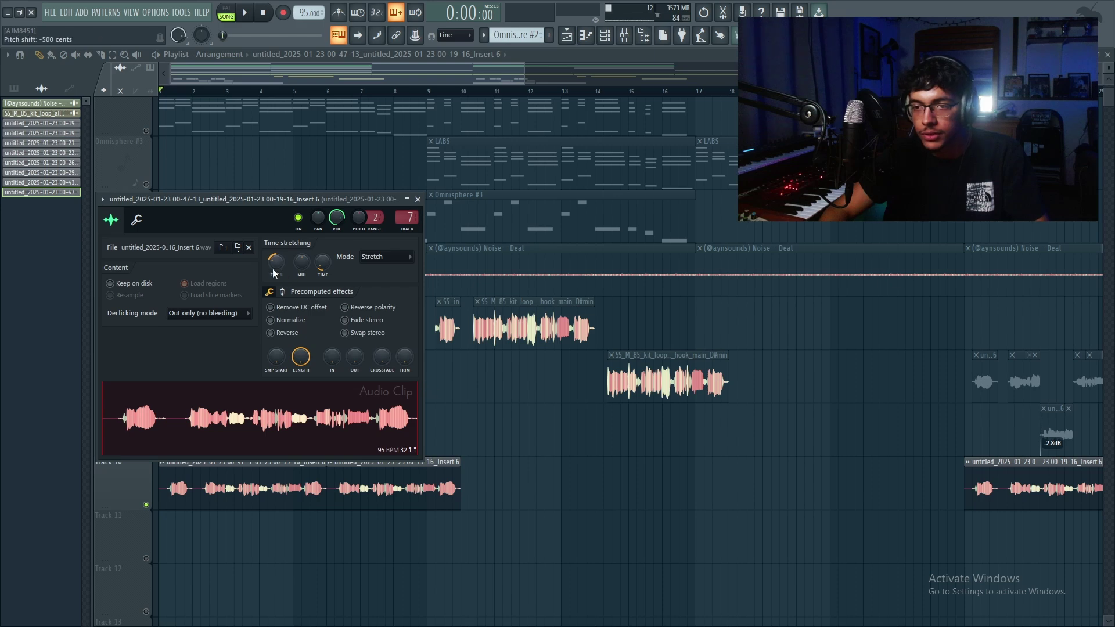
left_click(417, 199)
double_click(450, 330)
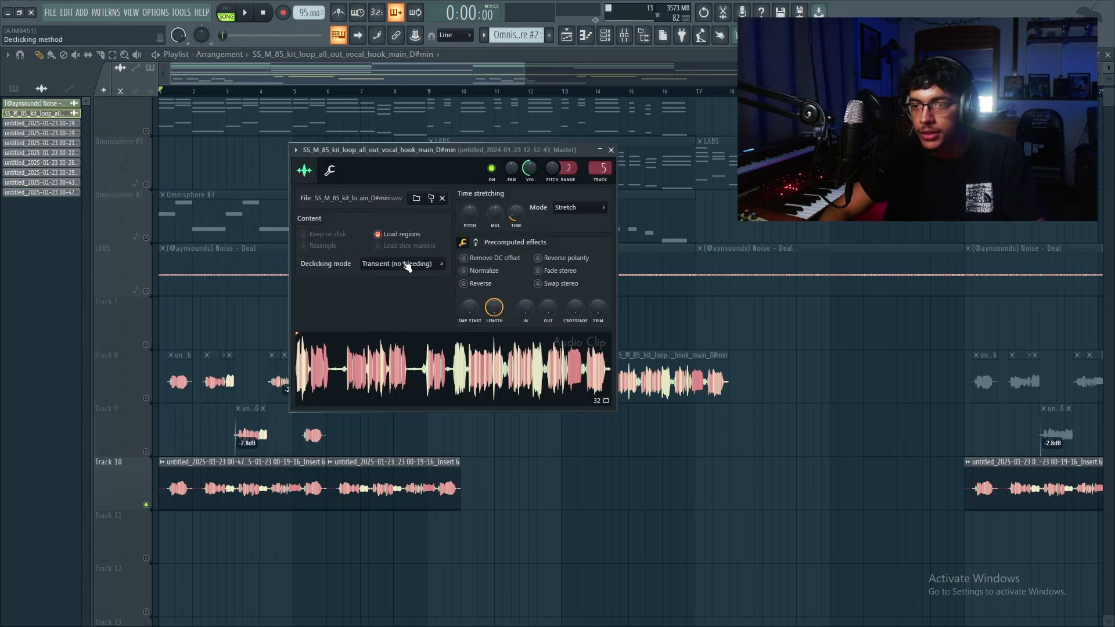
key("Escape")
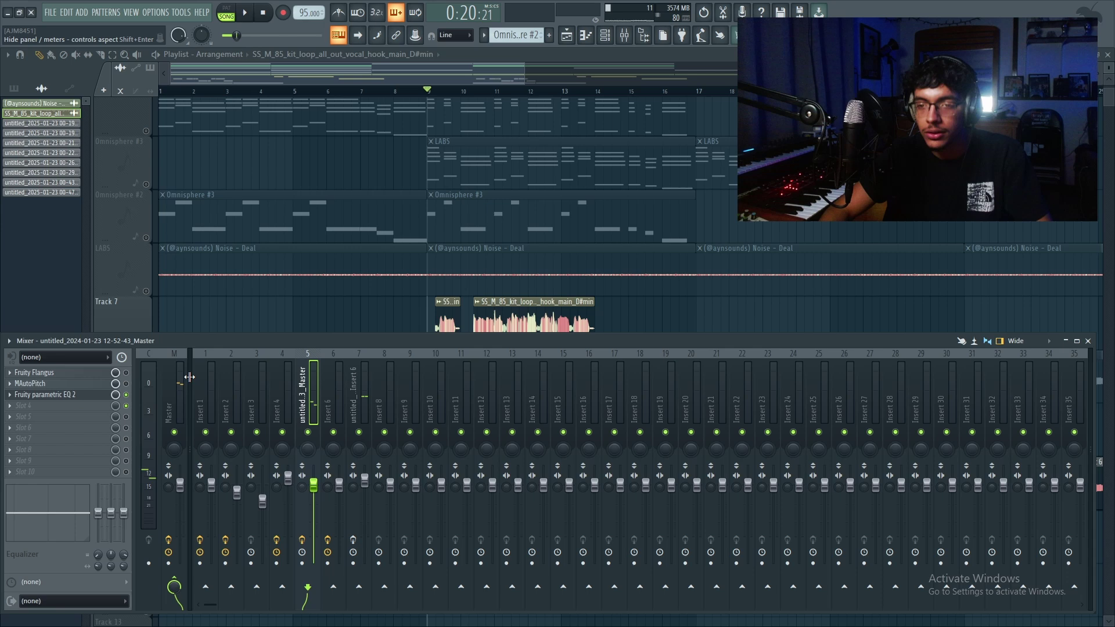
Open SoundShifter Pitch Stereo on the Master track and enable the effect
left_click(177, 378)
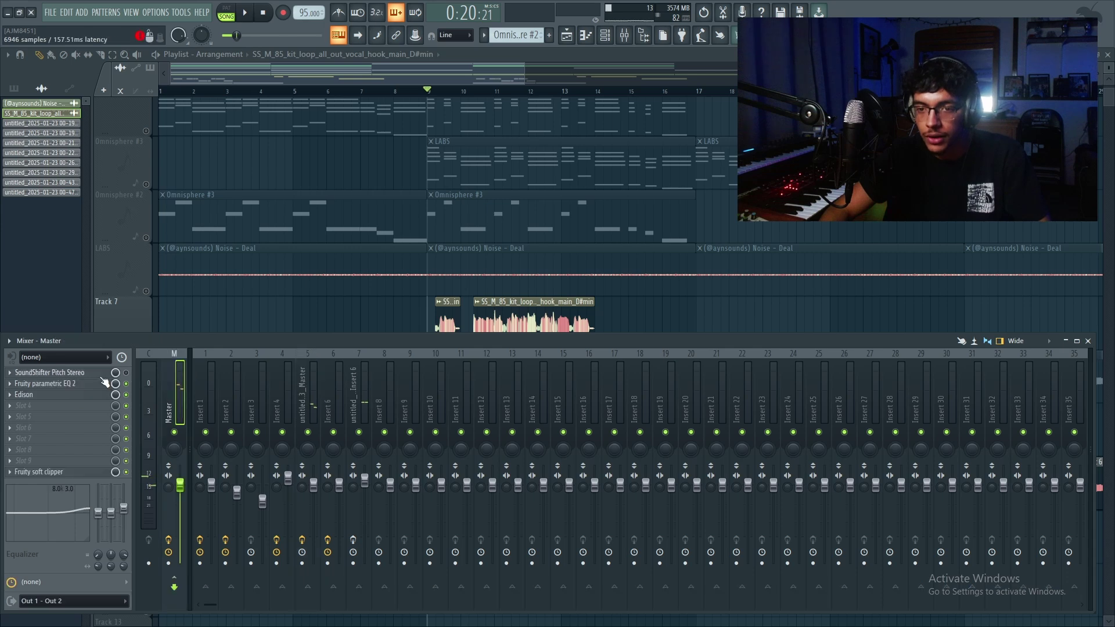
left_click(81, 372)
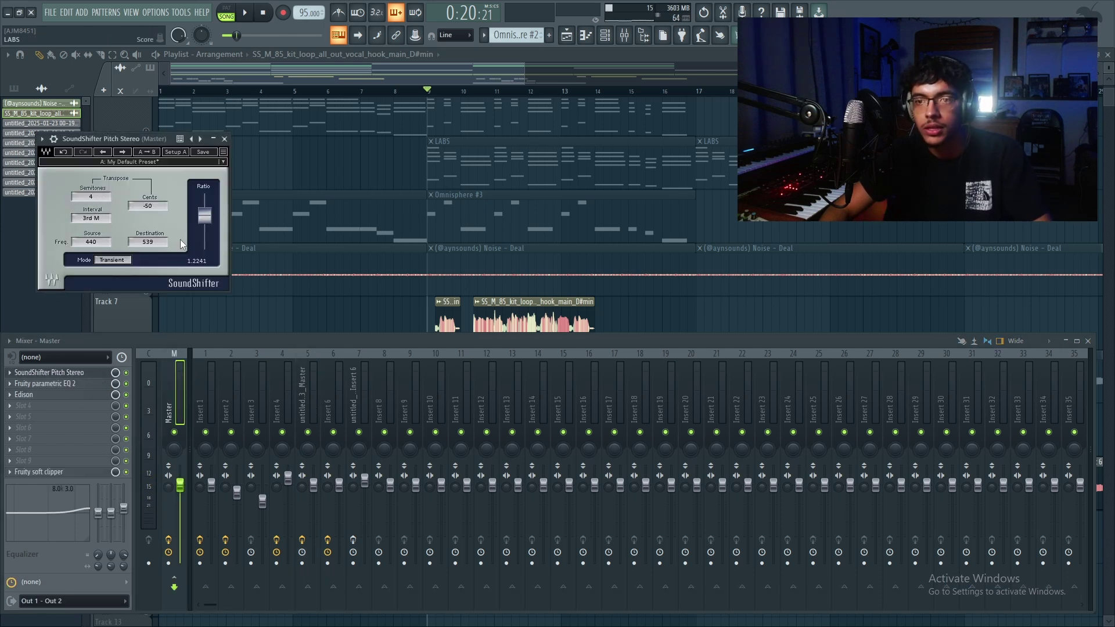
Open the Omnisphere pattern from Track 1 in the piano roll and view the patch loaded in its Omnisphere instrument
key("F12")
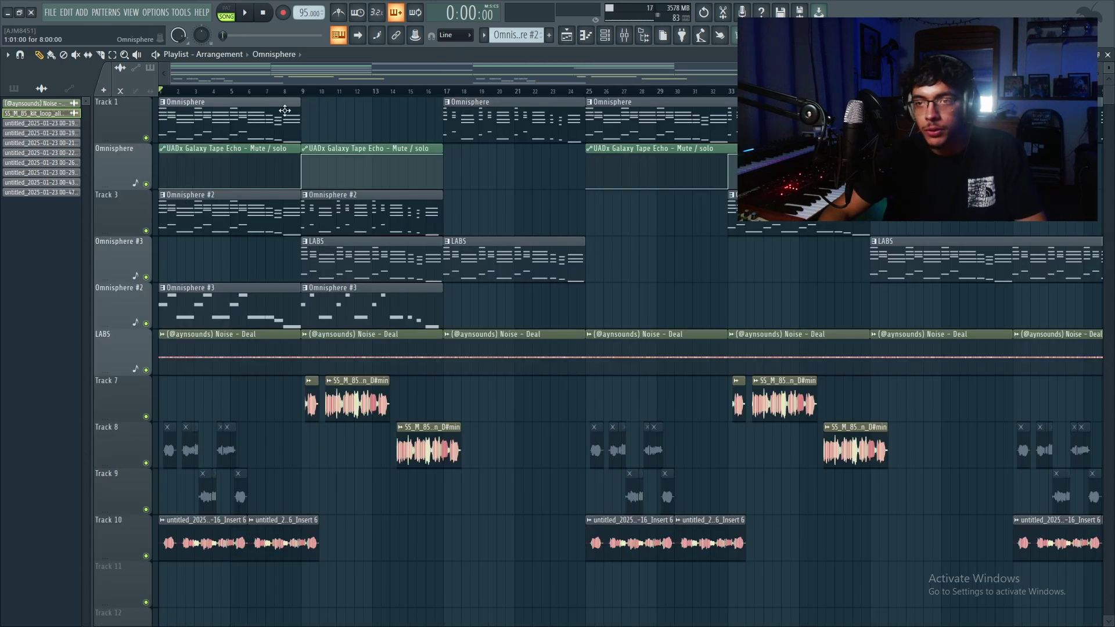
left_click(284, 111)
double_click(248, 108)
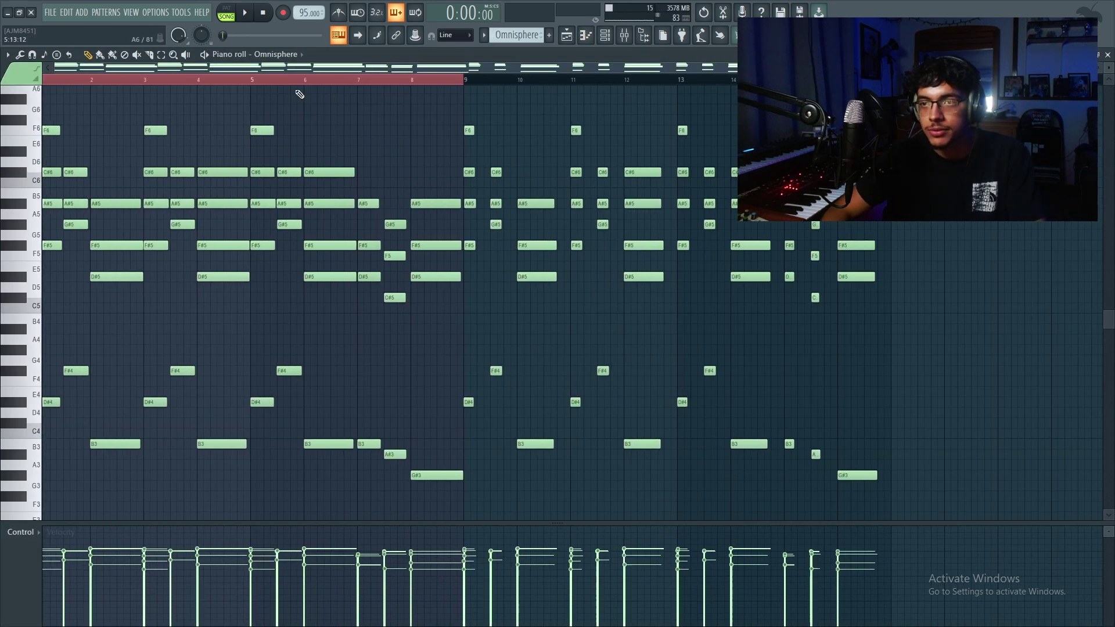
left_click(292, 55)
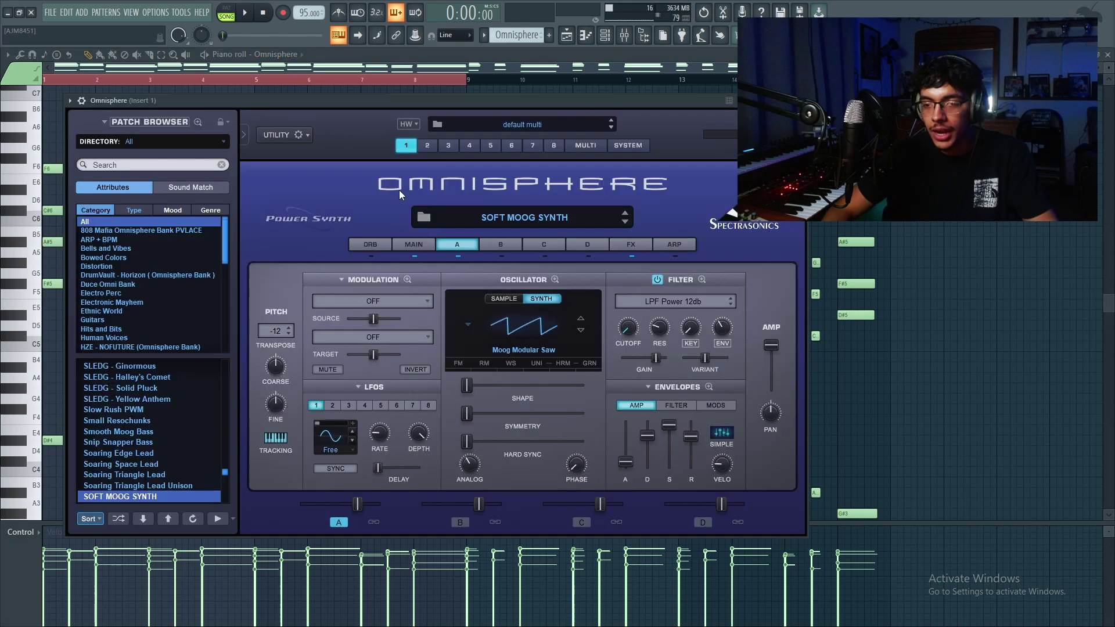
key("Escape")
scroll(328, 140, "down", 1)
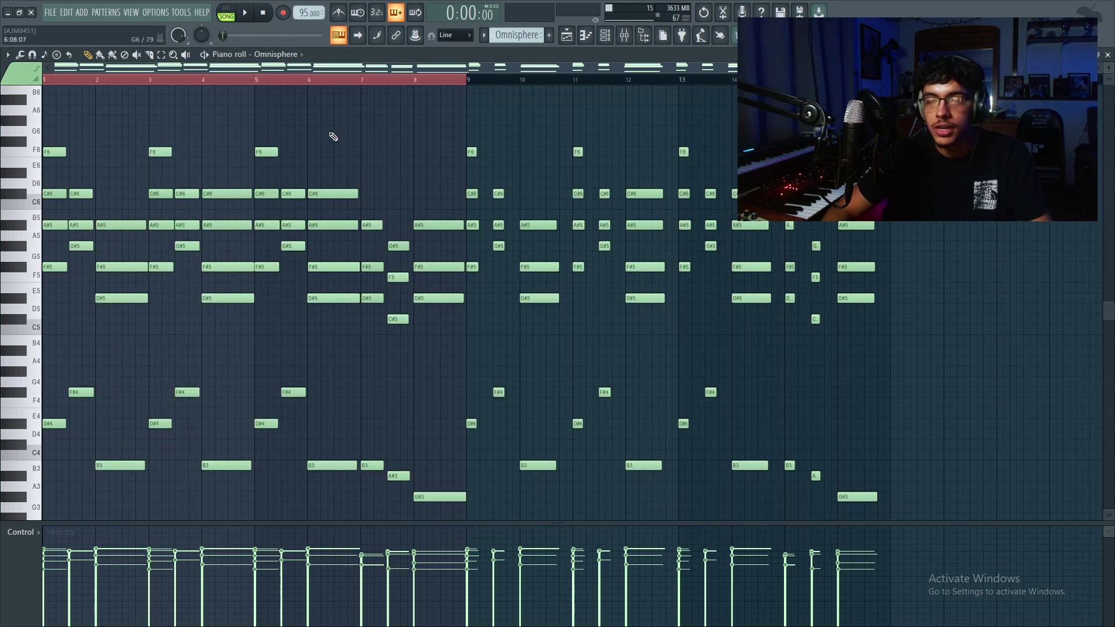
Play the Omnisphere chord pattern and disable SoundShifter Pitch Stereo on the Master track during playback
left_click(206, 55)
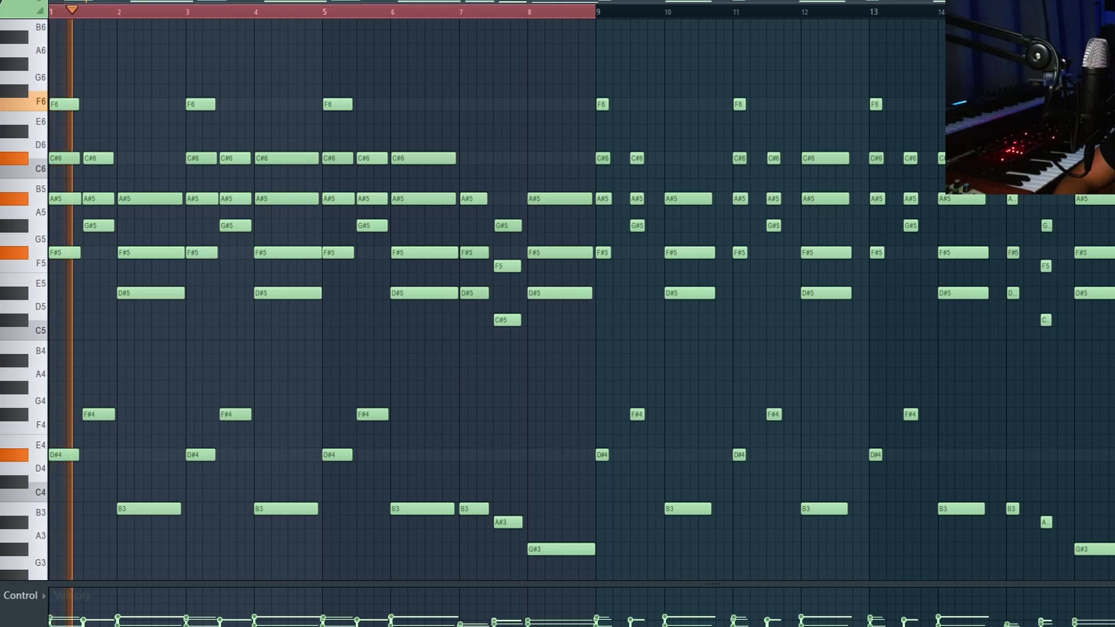
key("F9")
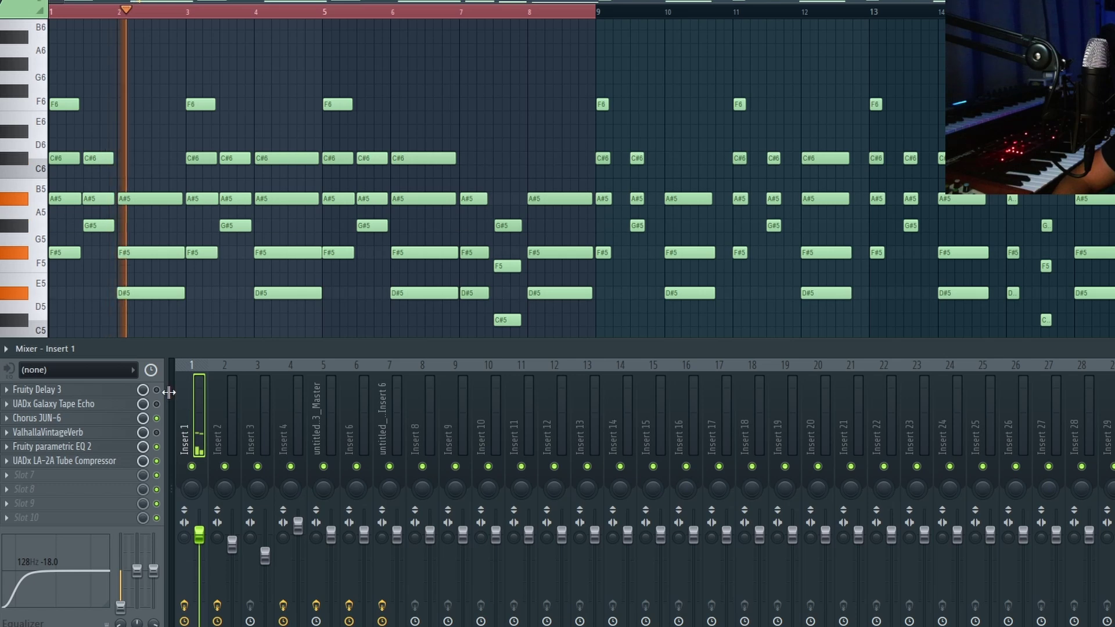
key("Left")
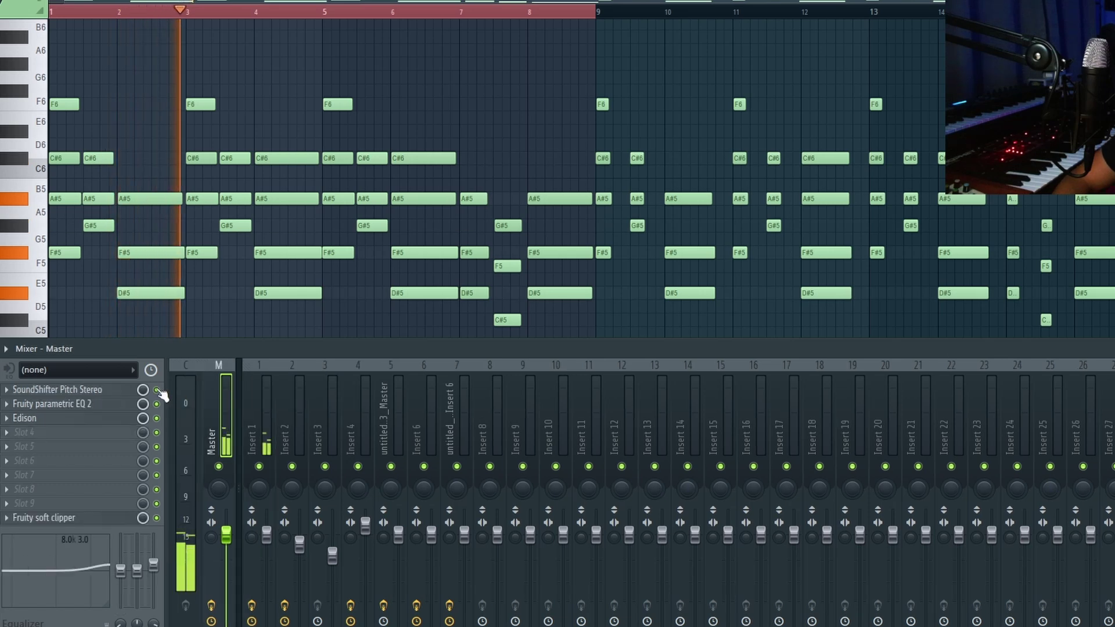
left_click(118, 411)
left_click(574, 110)
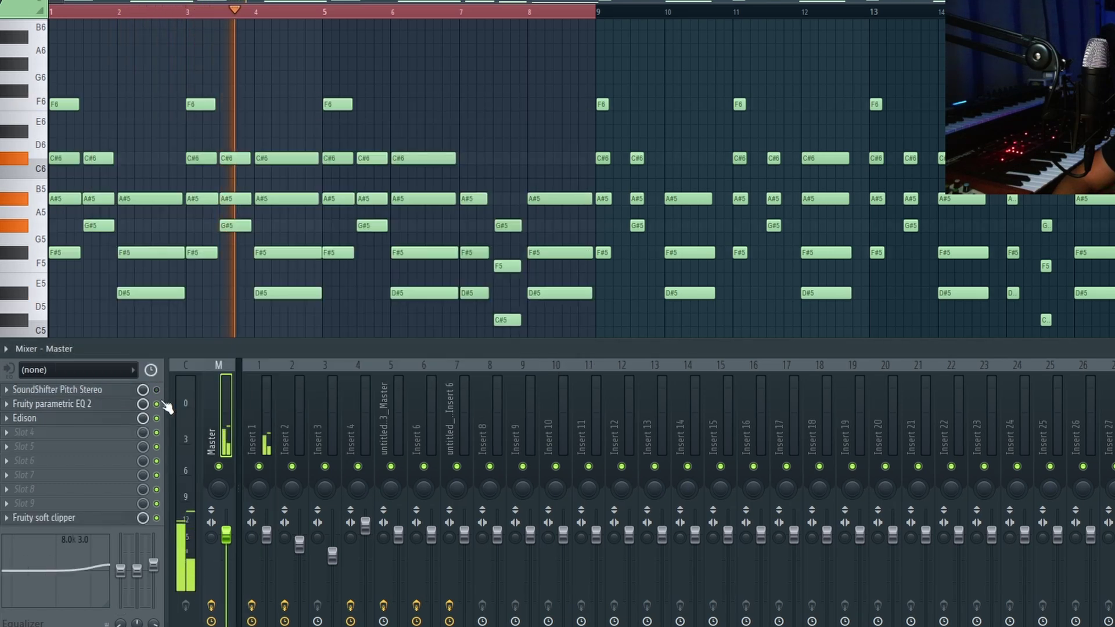
key("F9")
Listen through the Omnisphere chord notes and examine the shortened note variation from bar 9 to bar 16
scroll(505, 101, "down", 1)
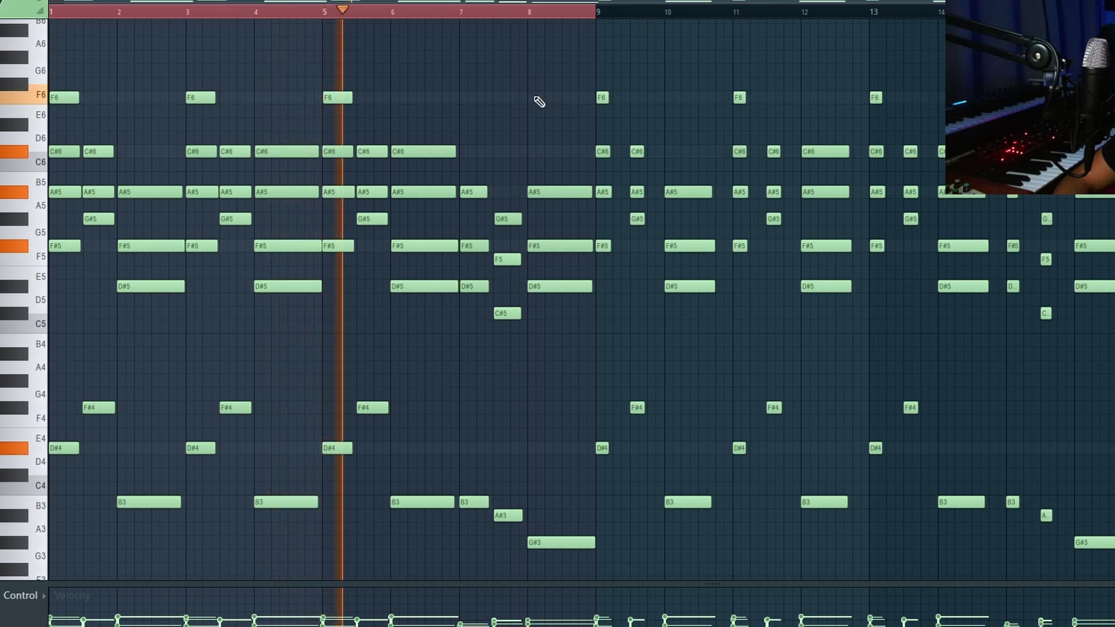
scroll(859, 194, "down", 4, "ctrl")
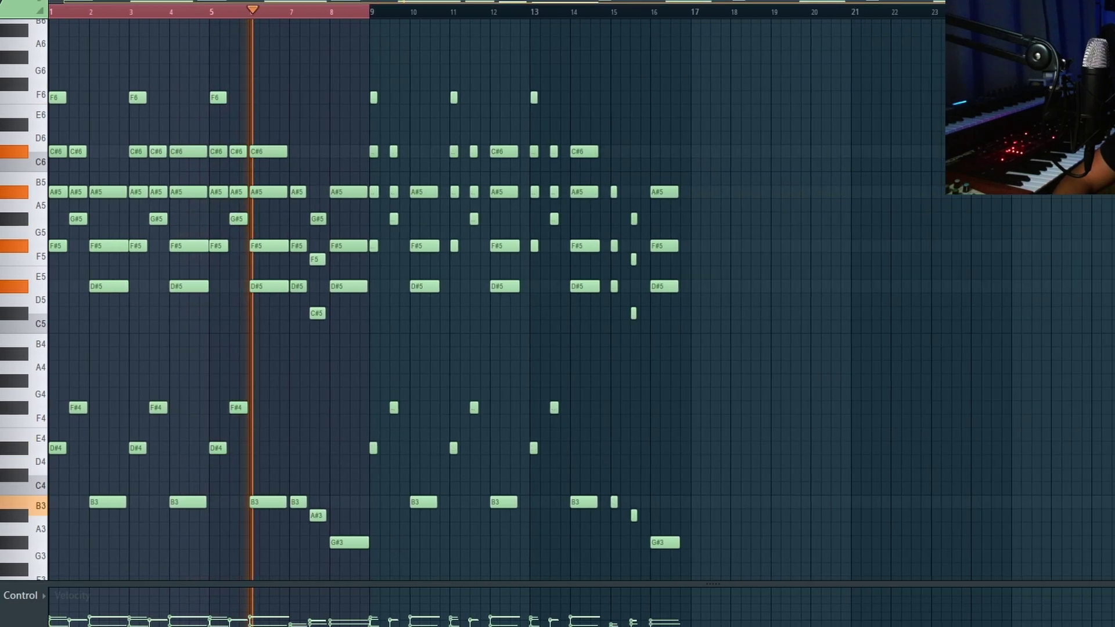
scroll(859, 195, "up", 3, "ctrl")
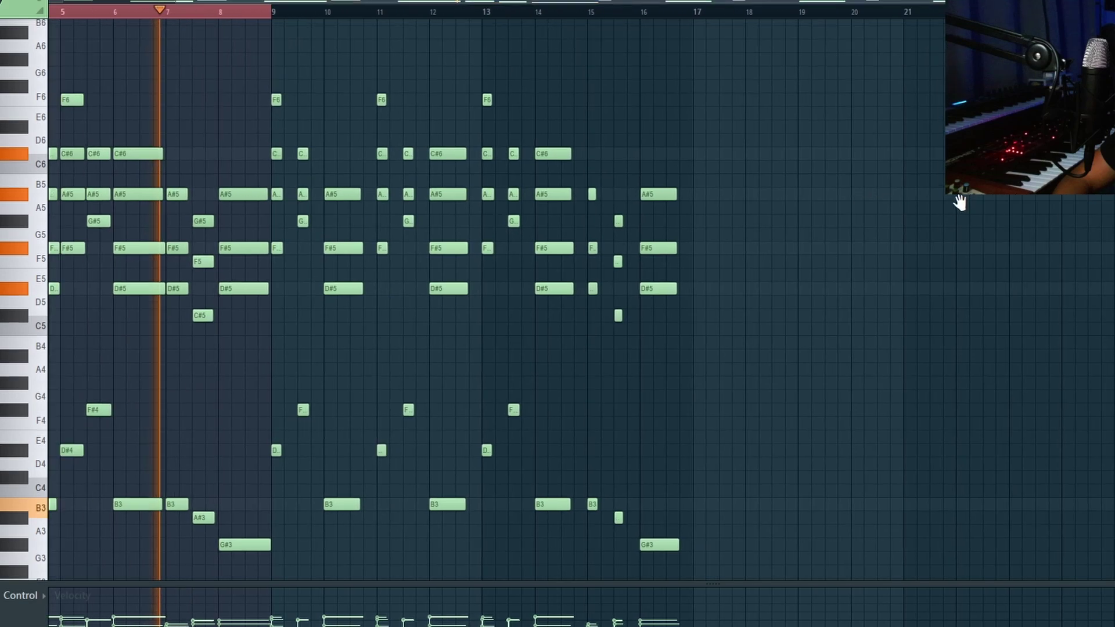
scroll(958, 199, "down", 2)
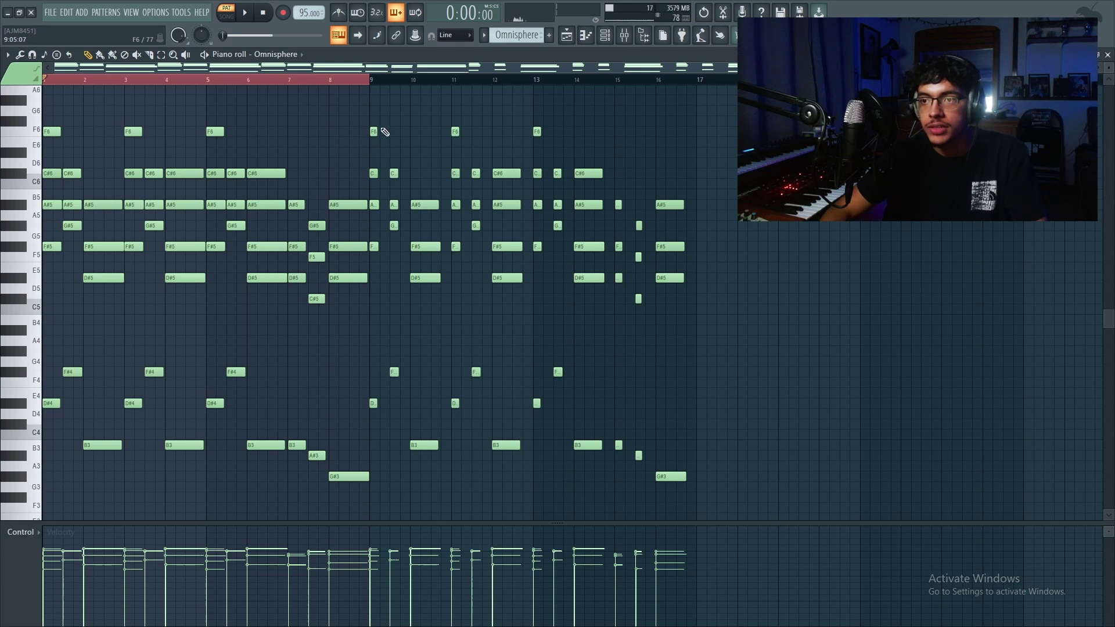
left_click_drag(376, 116, 709, 482)
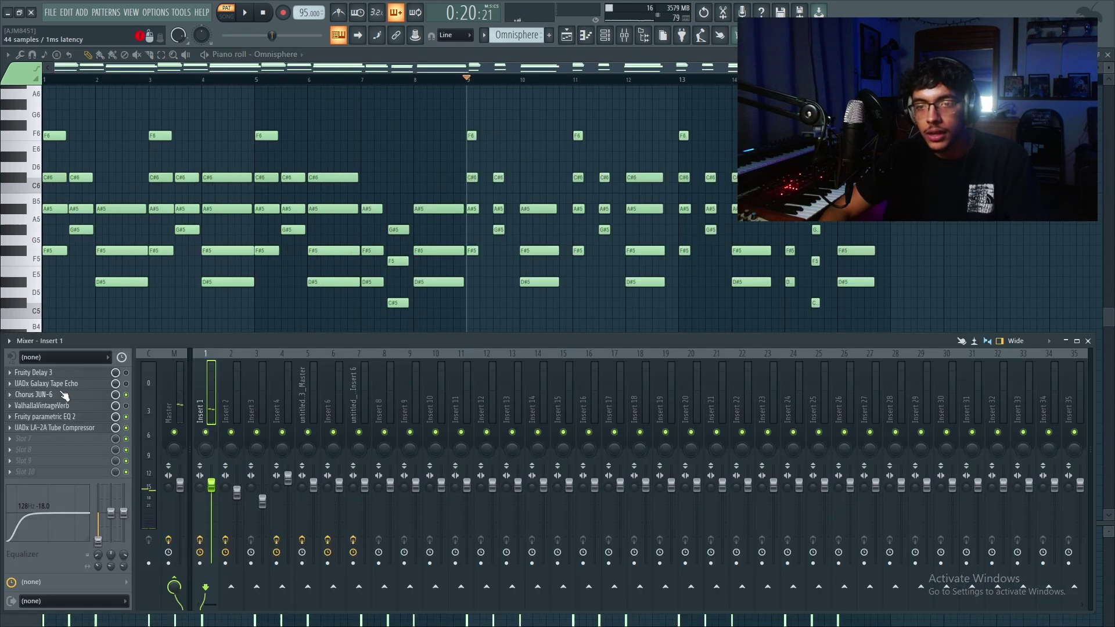
Inspect the Chorus JUN-6, Fruity parametric EQ 2 and UADx LA-2A Tube Compressor on mixer insert 1
left_click(35, 394)
left_click_drag(253, 176, 311, 172)
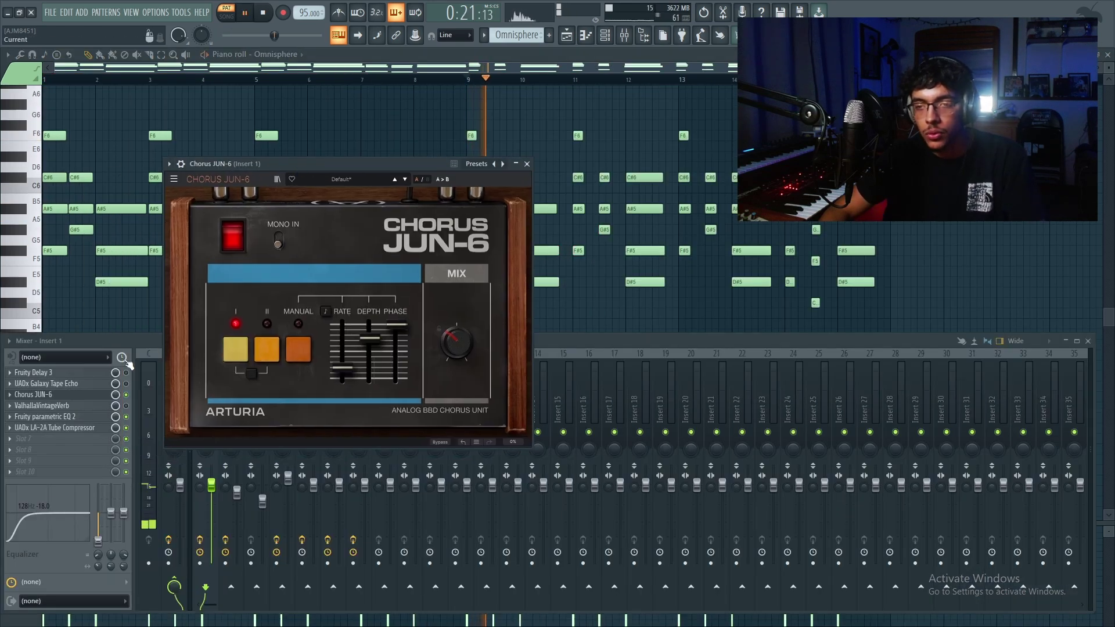
left_click(58, 396)
left_click(58, 416)
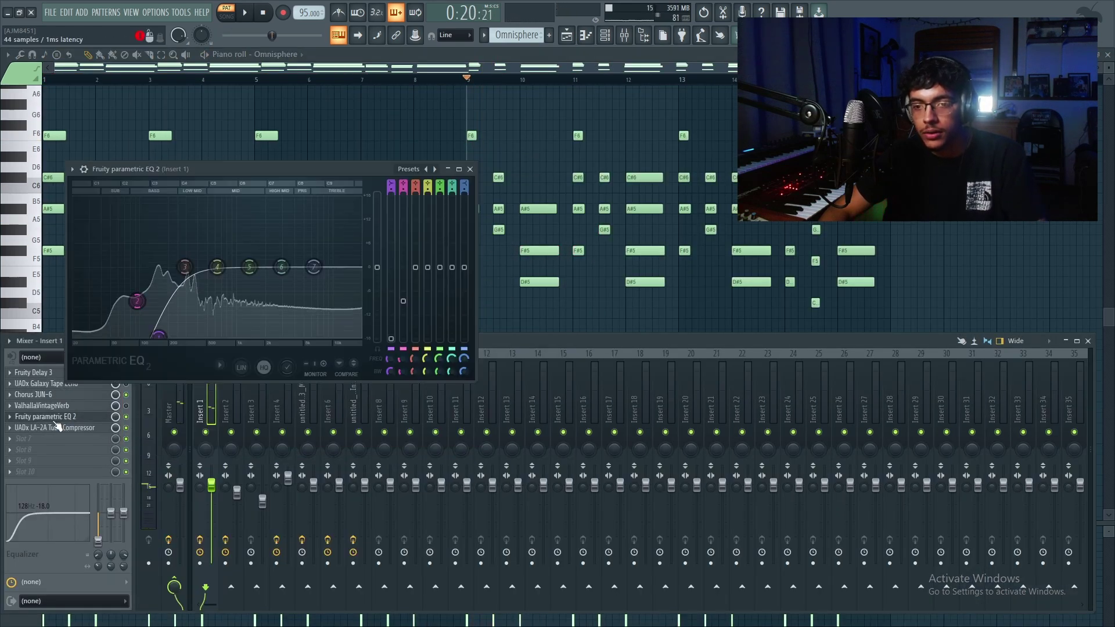
left_click(95, 429)
left_click(96, 430)
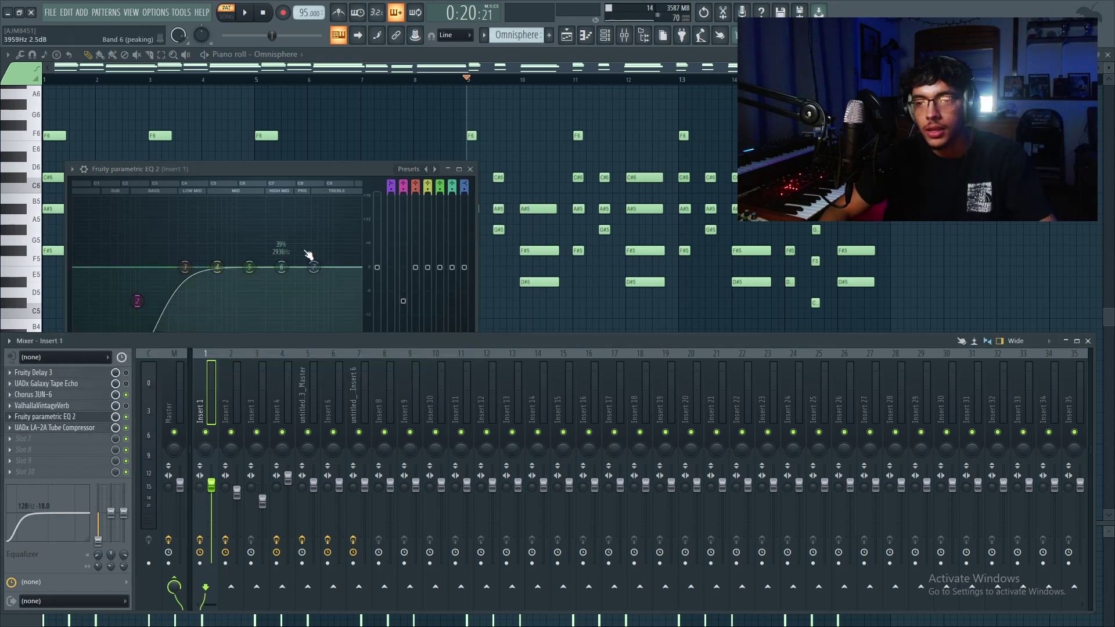
Close the mixer, open the Omnisphere #2 pattern from Track 3 in the piano roll, and listen to its notes
key("F9")
key("F5")
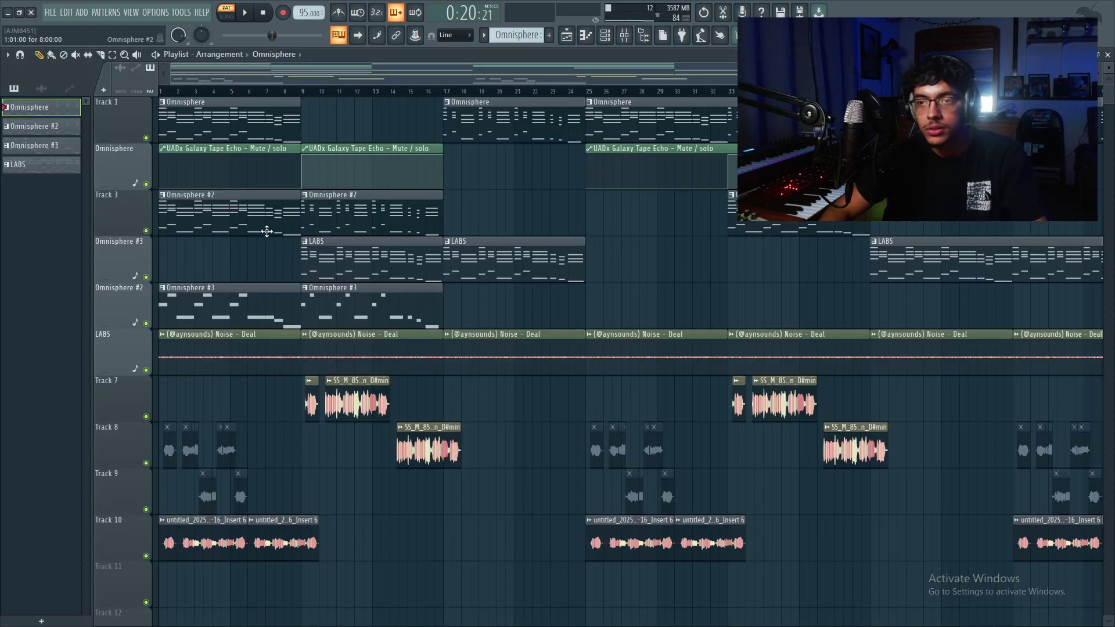
double_click(267, 231)
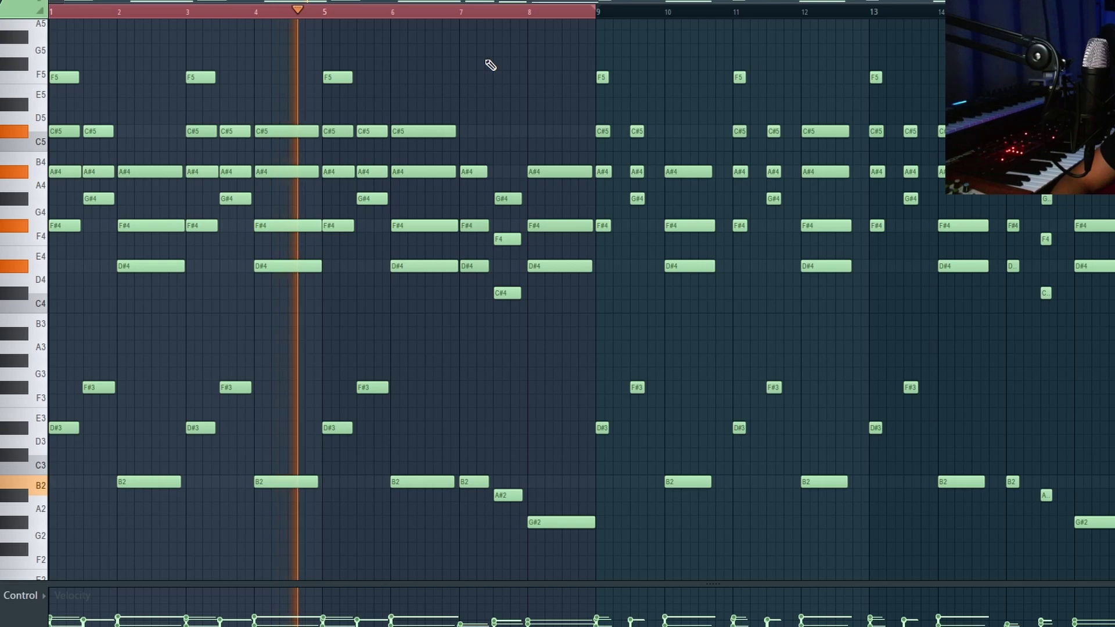
key("space")
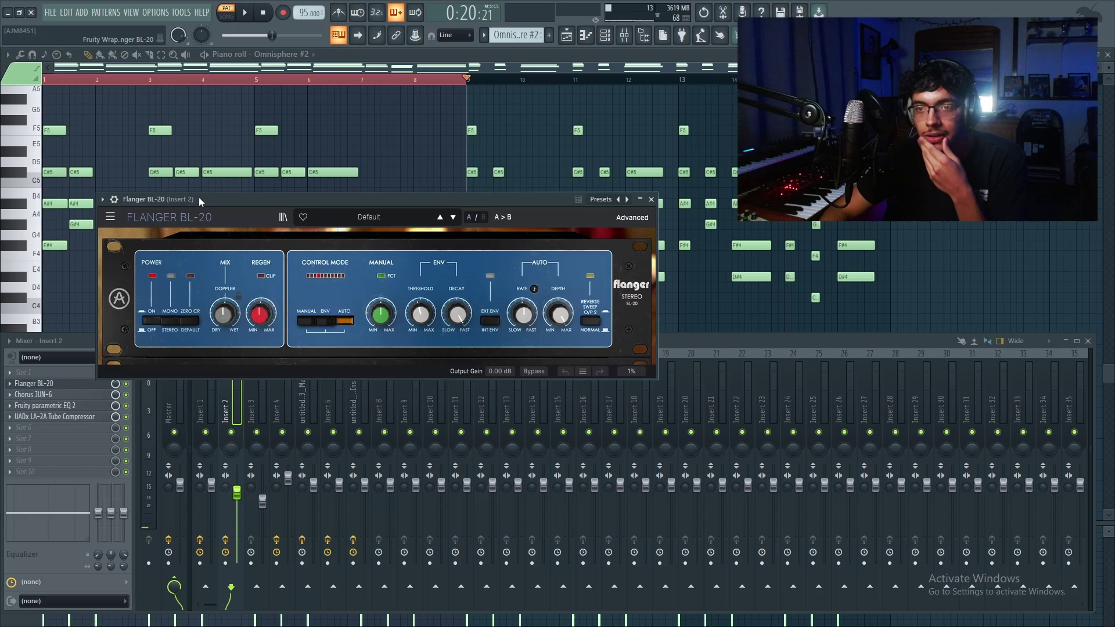
Inspect the Chorus JUN-6, Fruity parametric EQ 2 and UADx LA-2A Tube Compressor on mixer insert 2
left_click(85, 395)
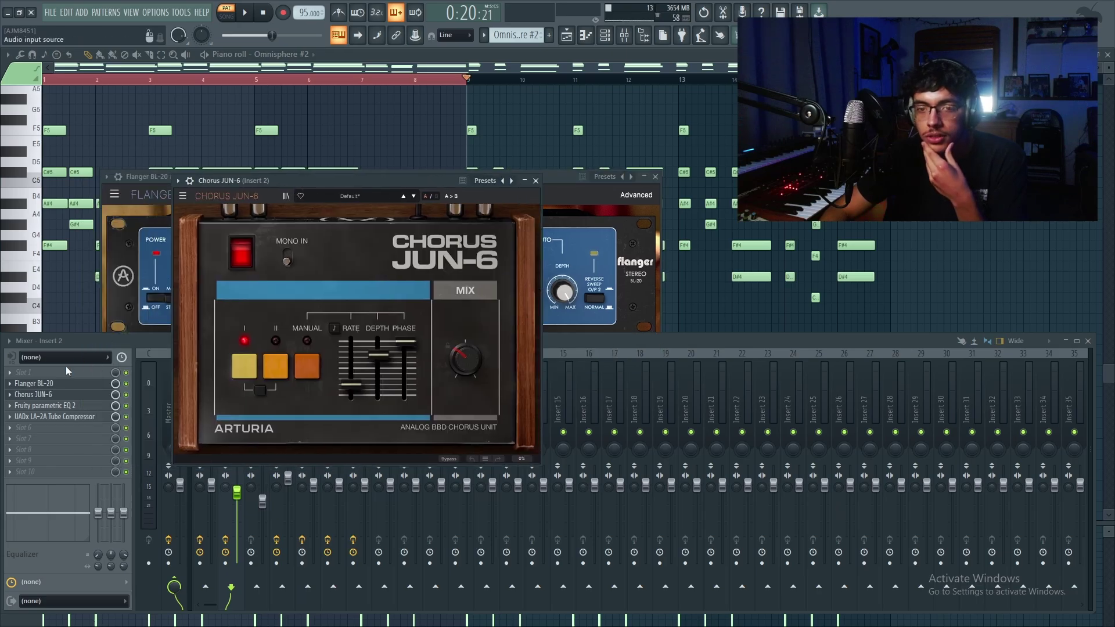
left_click(85, 405)
left_click(61, 416)
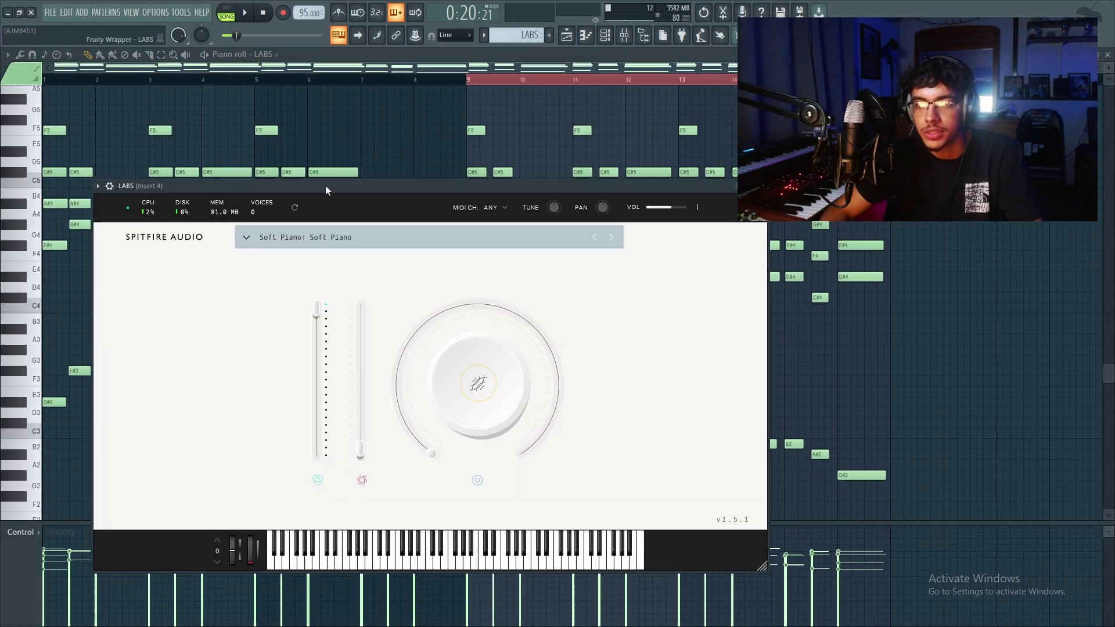
View the LABS Soft Piano instrument and play its pattern in the piano roll from bar 9
left_click_drag(326, 186, 310, 213)
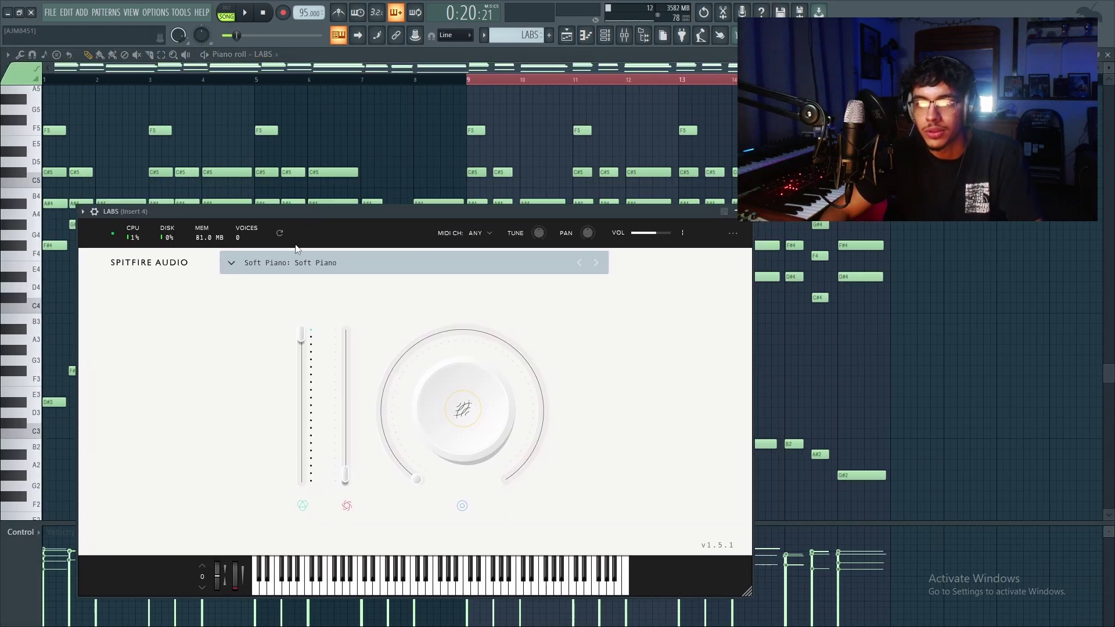
left_click(301, 66)
key("space")
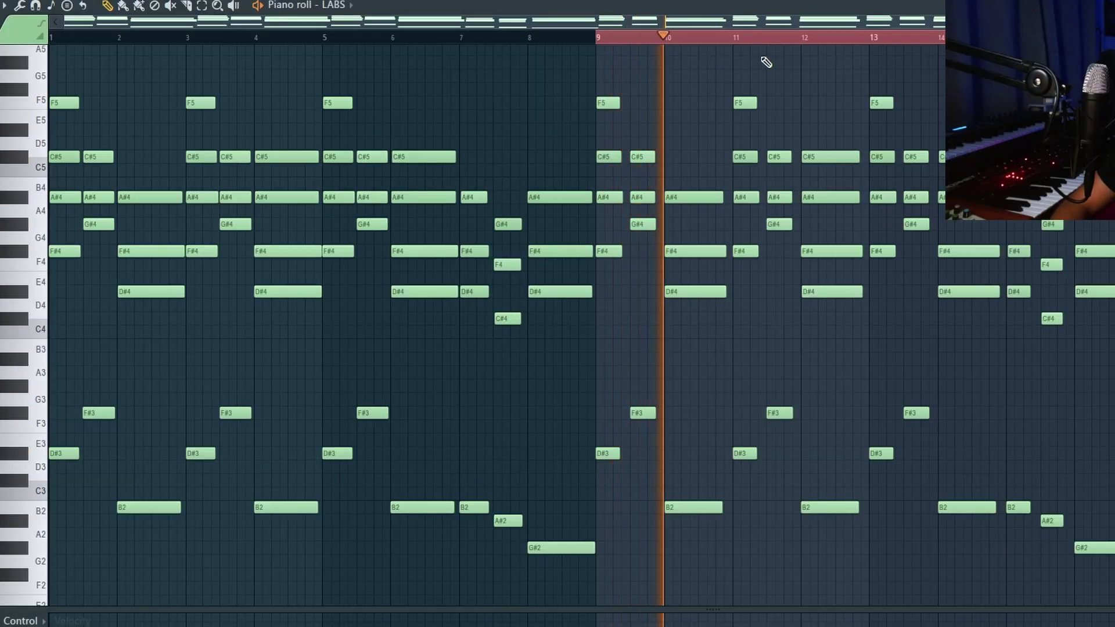
left_click_drag(670, 128, 288, 144)
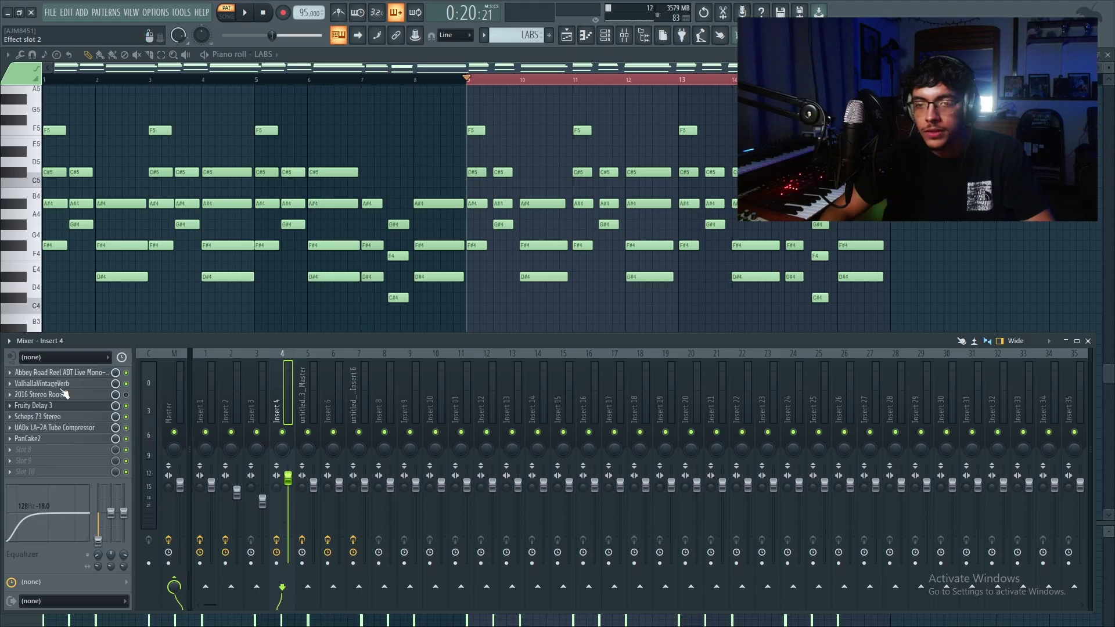
Inspect Abbey Road Reel ADT, ValhallaVintageVerb, Fruity Delay 3 and the Scheps 73 Stereo preset list on mixer insert 4
left_click(58, 372)
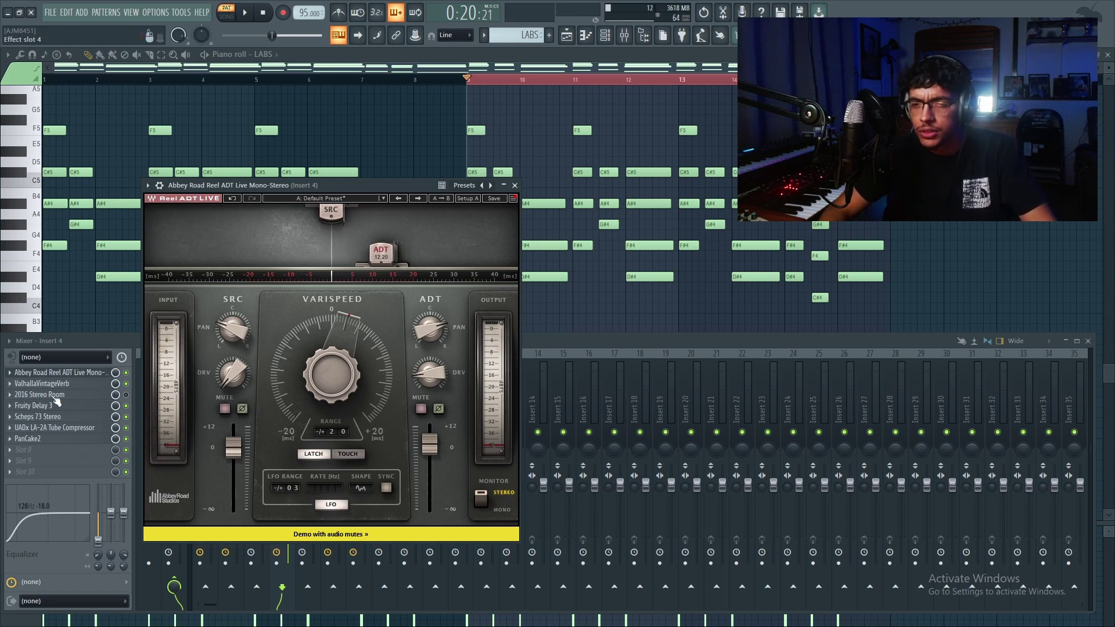
left_click(69, 382)
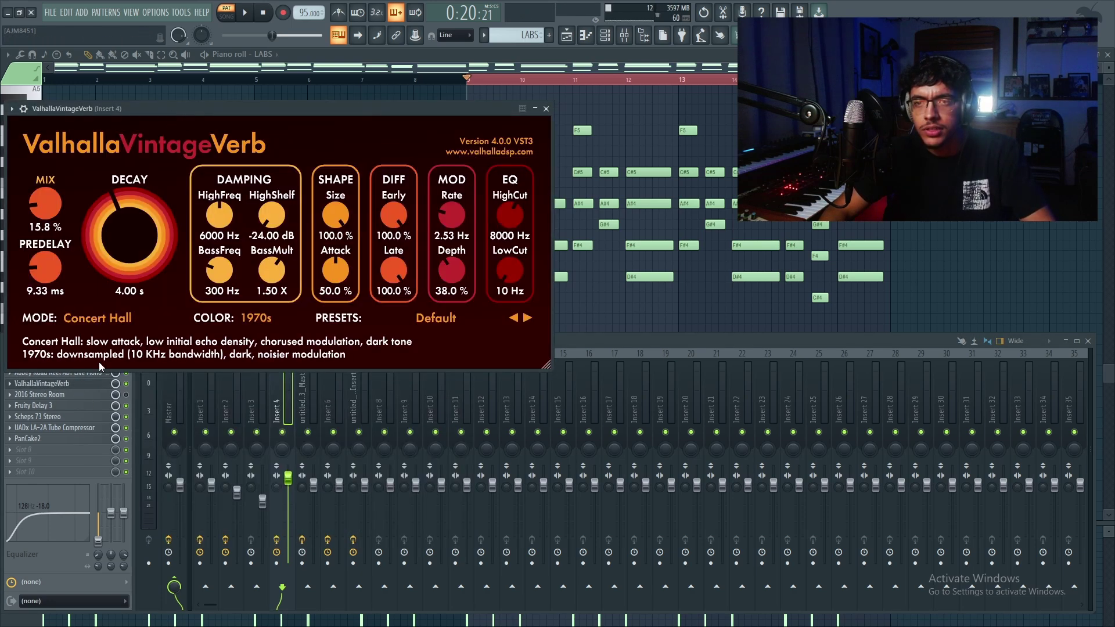
left_click(46, 405)
left_click(37, 417)
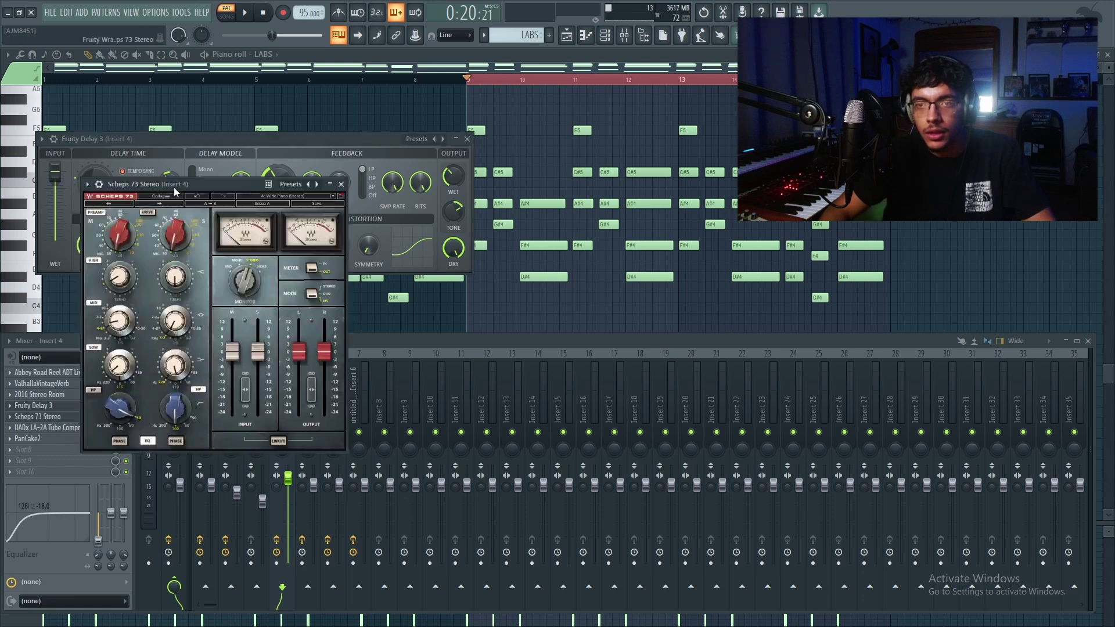
left_click_drag(174, 186, 222, 181)
left_click(338, 191)
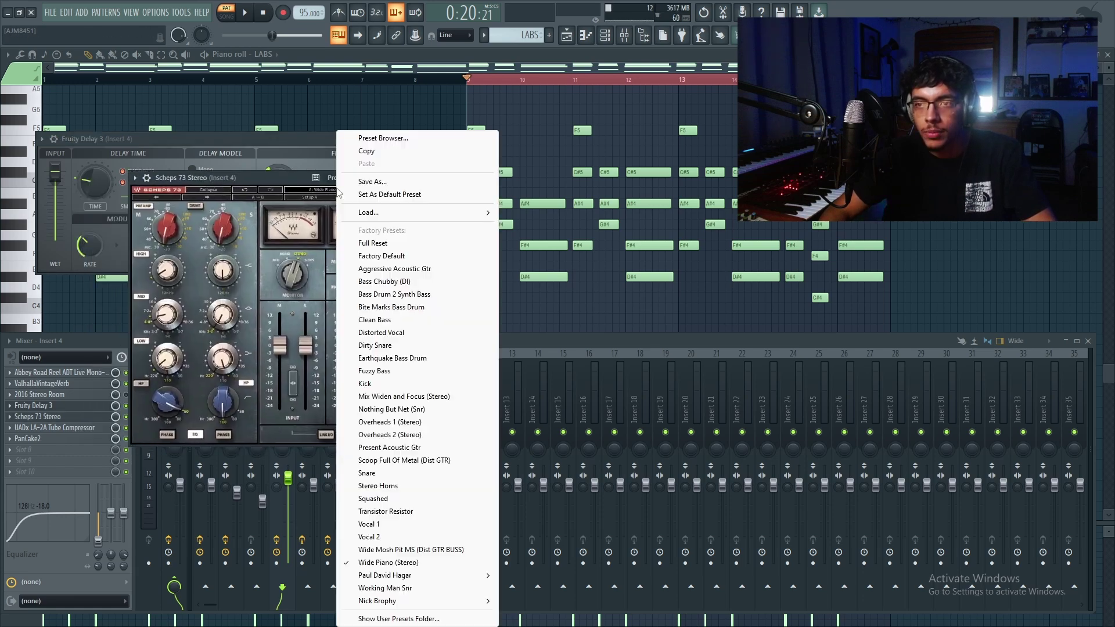
Inspect the UADx LA-2A Tube Compressor and PanCake2 on mixer insert 4 and close the effect windows
left_click(55, 428)
left_click(55, 428)
left_click(27, 438)
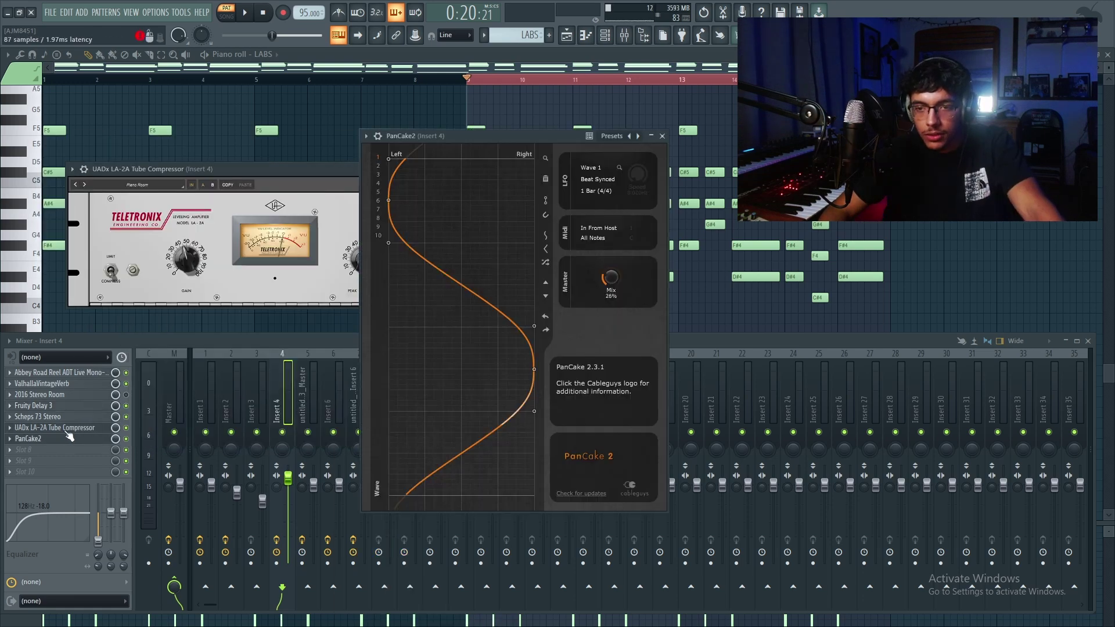
left_click_drag(471, 137, 449, 144)
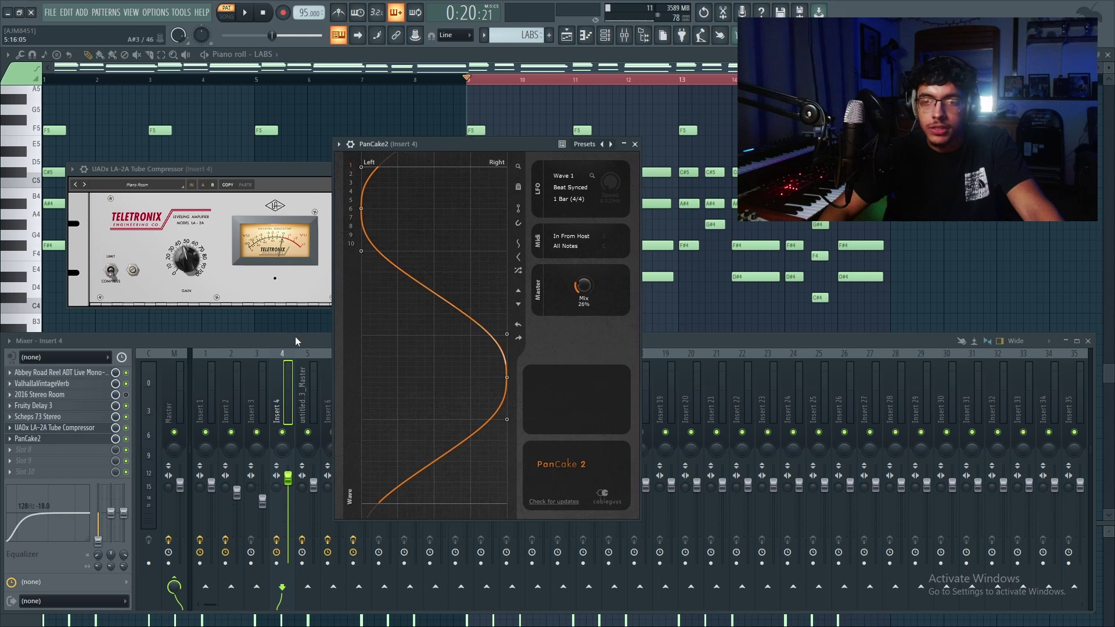
key("Escape")
Open the Omnisphere #3 pattern in the piano roll, play it, and view its patch in the Omnisphere patch browser
key("F5")
key("space")
double_click(237, 303)
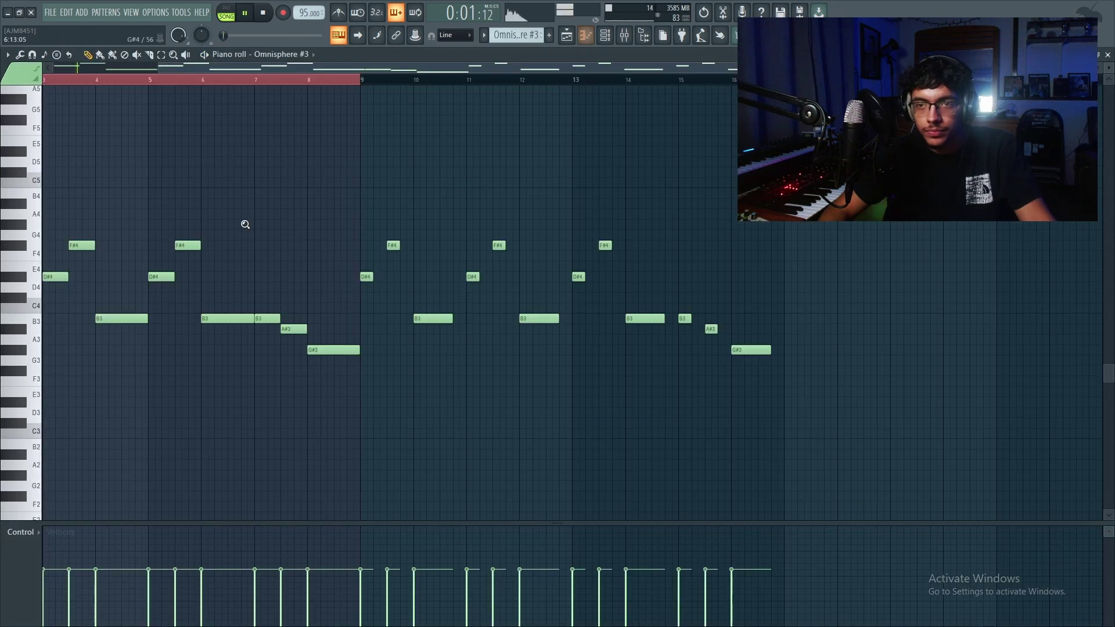
right_click(298, 55)
left_click_drag(296, 87, 276, 153)
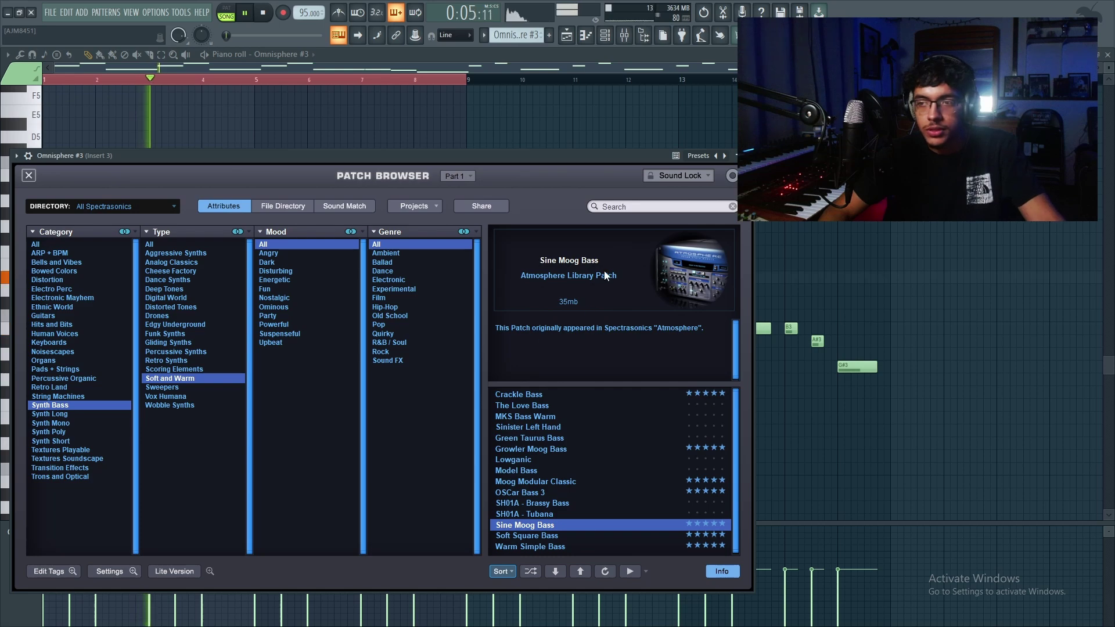
key("Escape")
key("space")
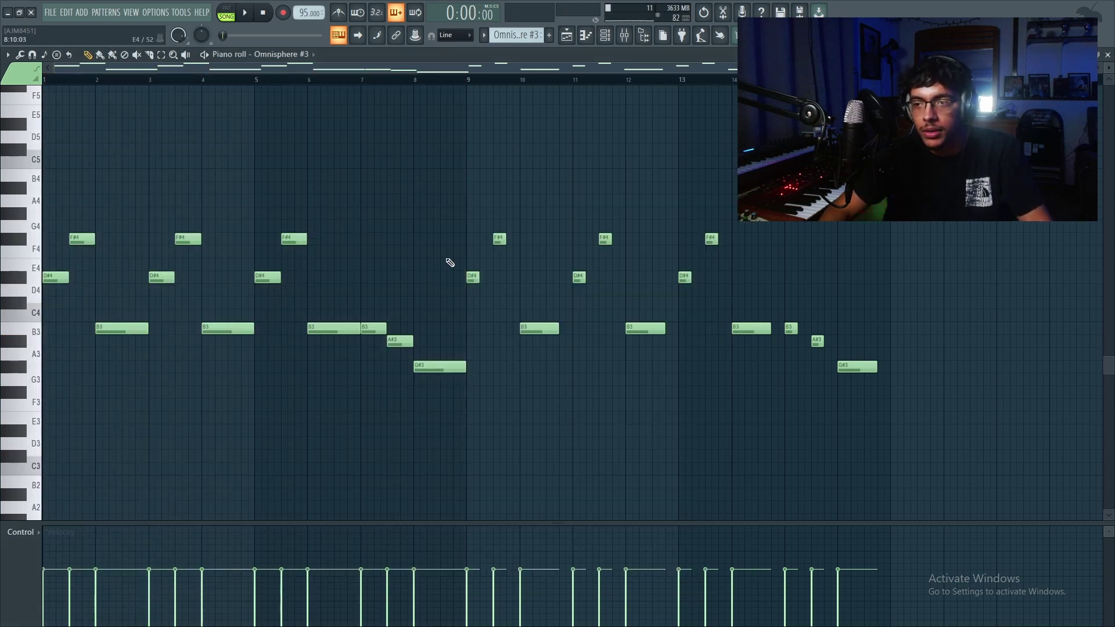
Check the mixer briefly, return to the playlist, and view the whole arrangement
key("F9")
key("F9")
key("F5")
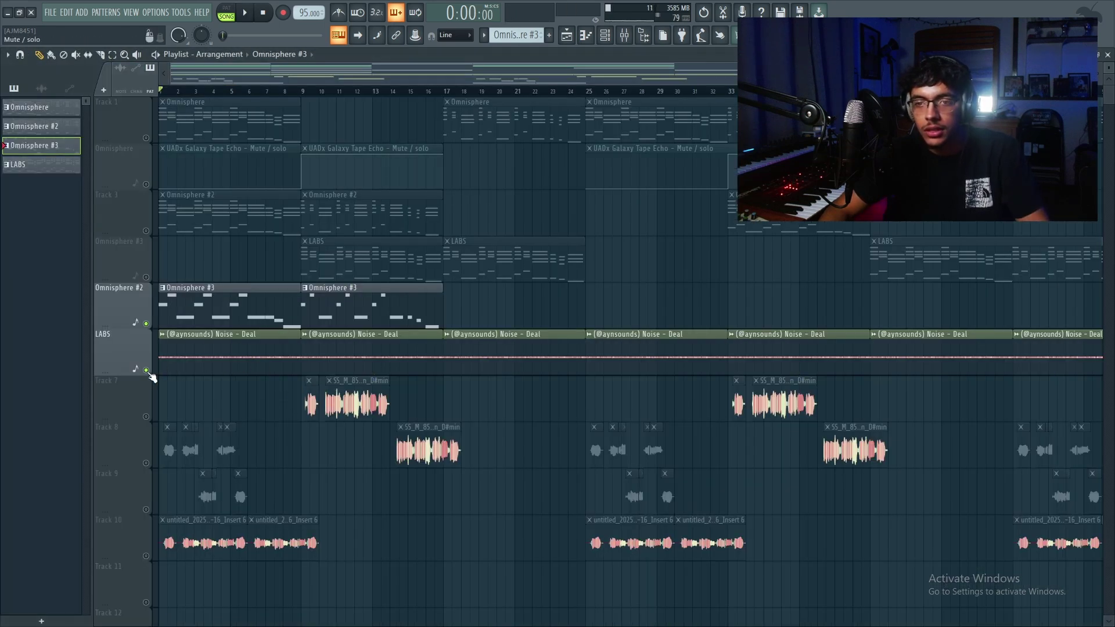
scroll(168, 380, "down", 2)
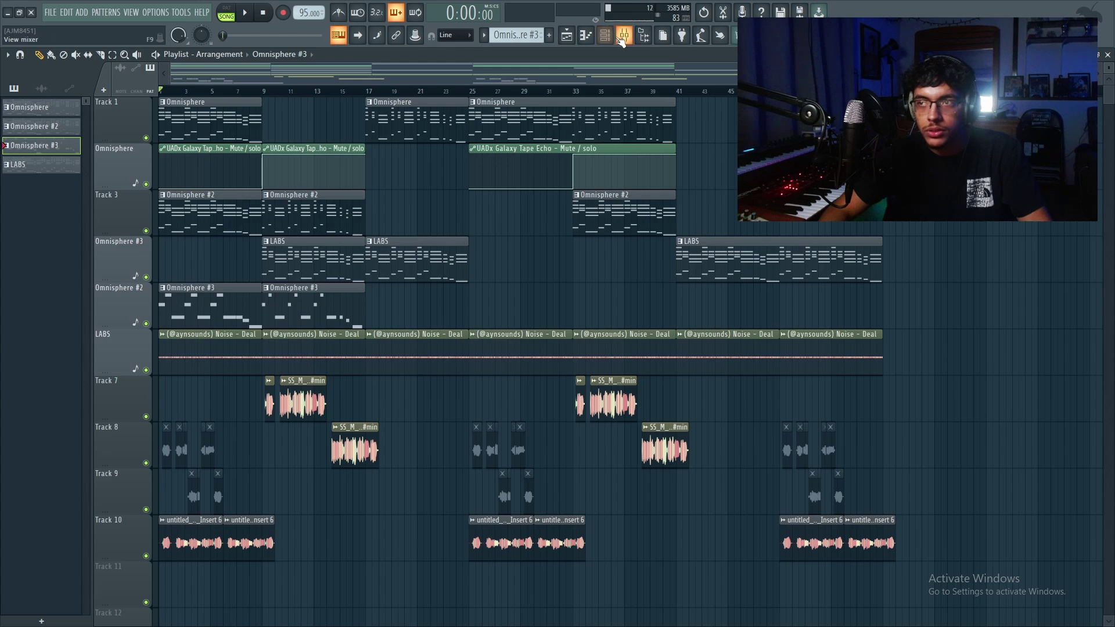
Play the arrangement from the start, review the effect chain on mixer track 7 (the Insert 6 recording), and return to the full playlist
left_click(622, 36)
key("F9")
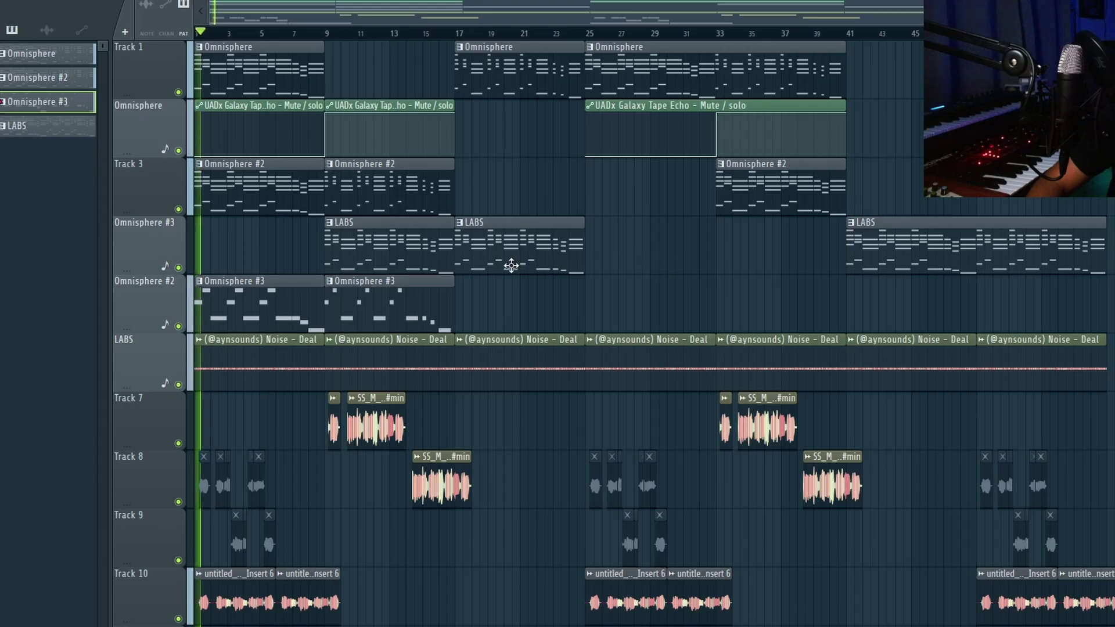
scroll(511, 256, "down", 2)
key("F9")
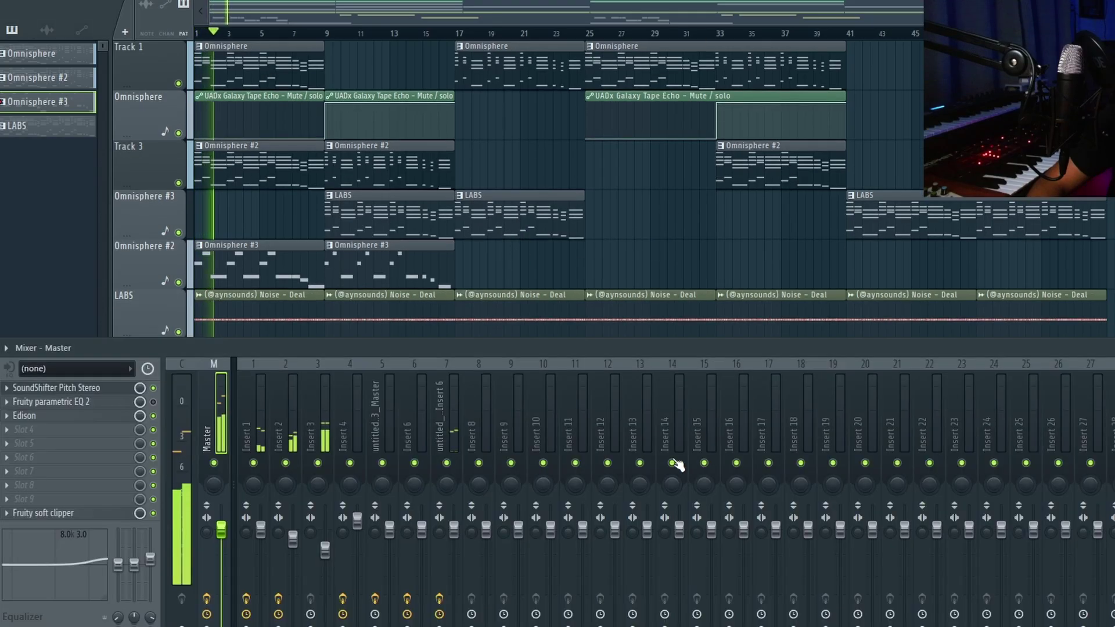
left_click(451, 417)
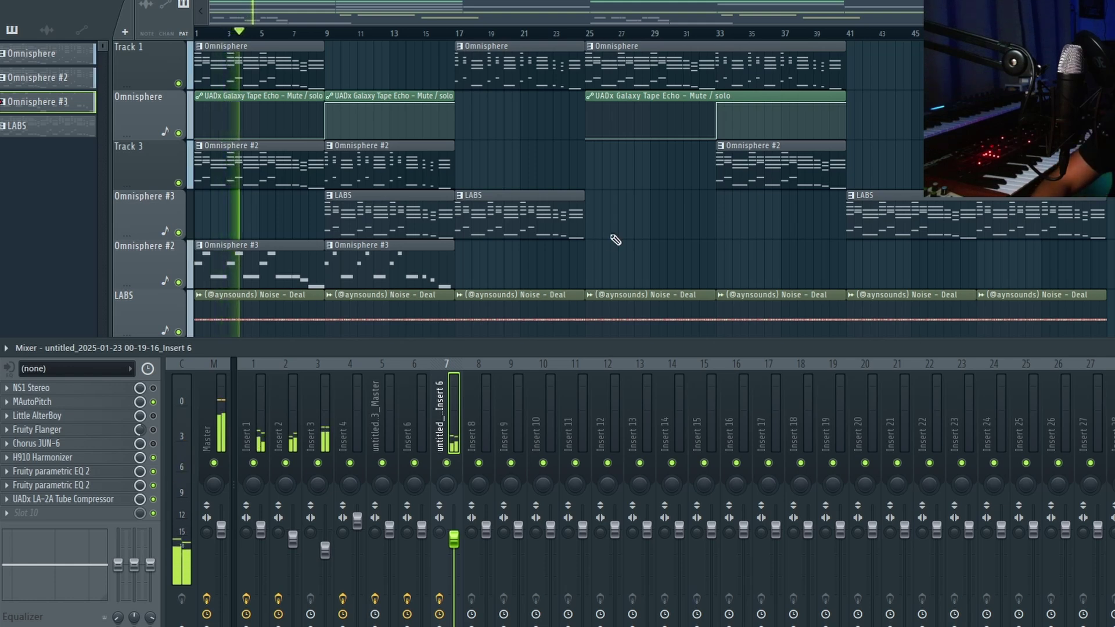
key("F9")
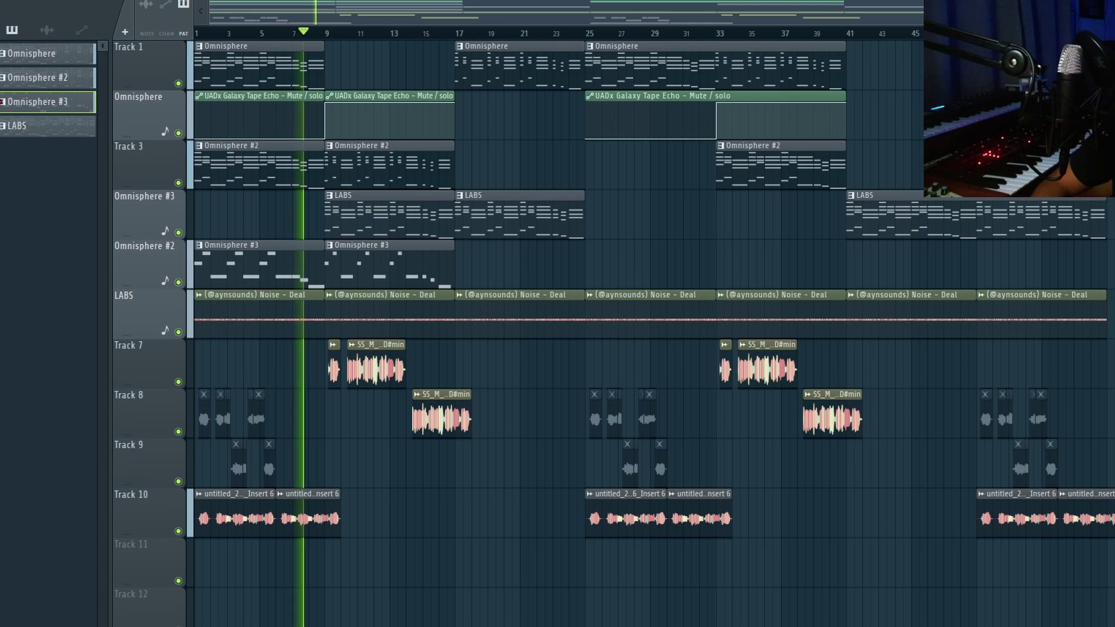
Inspect the Fruity parametric EQ 2 curves in the effect chain of mixer track 7 while the song plays
key("F9")
left_click(65, 486)
left_click(66, 485)
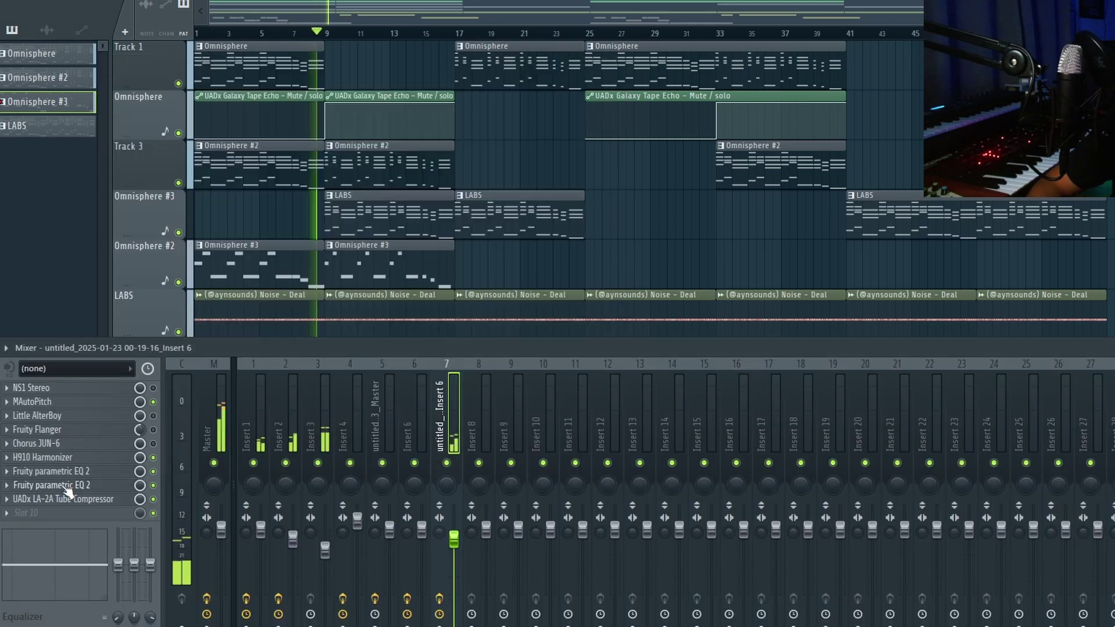
left_click(66, 485)
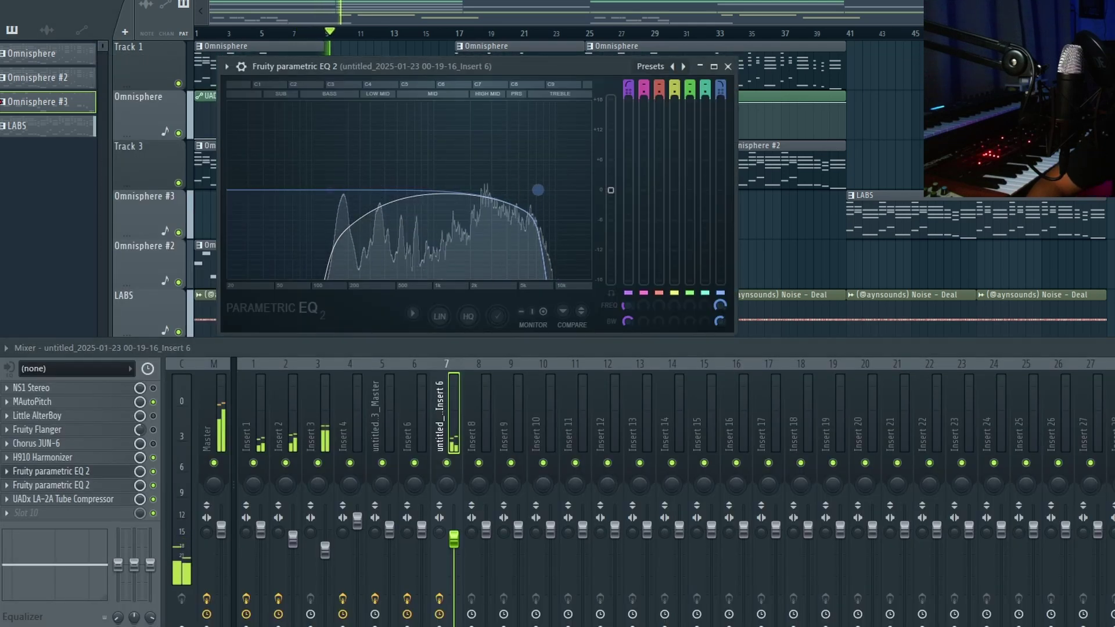